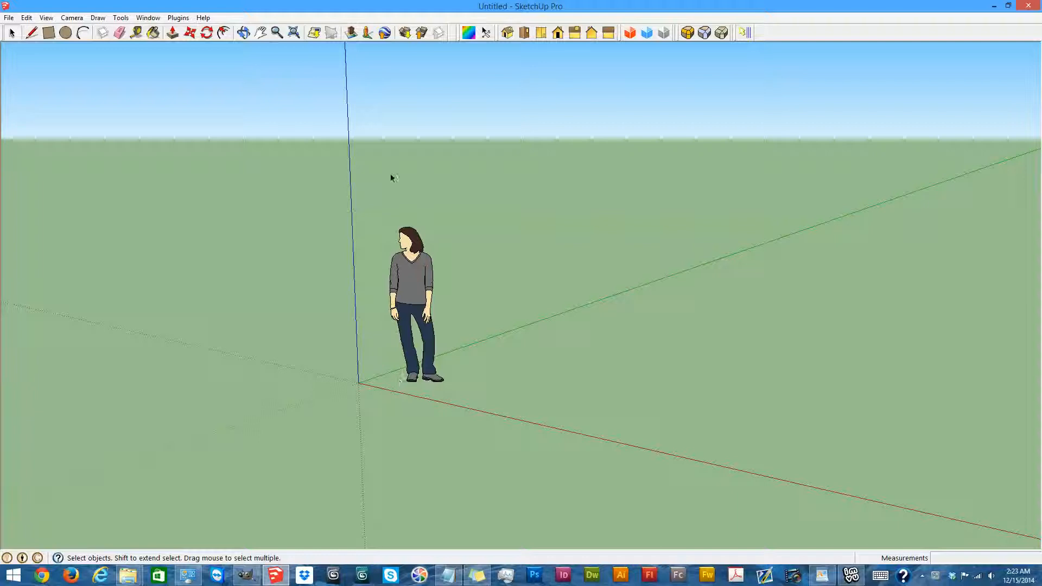
# - Examine the empty scene around the standing figure and the drawing axes by panning, orbiting and zooming
pyautogui.click(261, 33)
pyautogui.moveTo(255, 185); pyautogui.dragTo(355, 261)
pyautogui.click(244, 33)
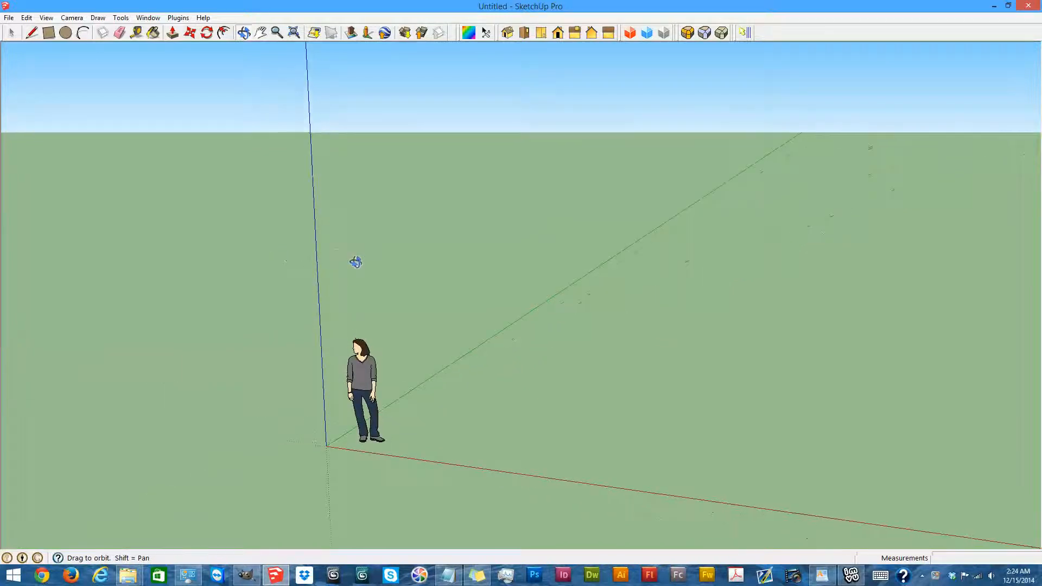
pyautogui.scroll(-3, 384, 229)
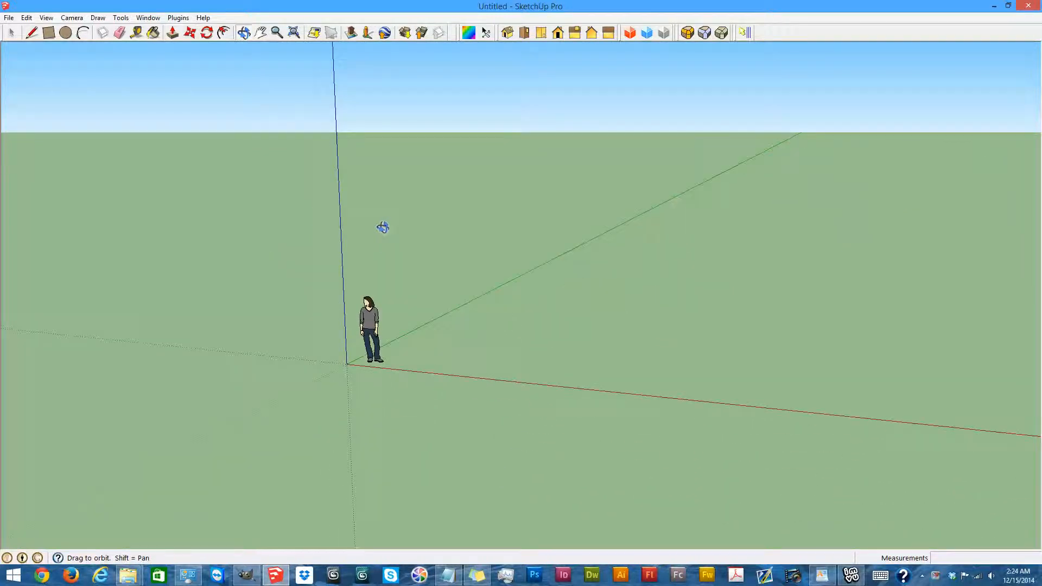
pyautogui.scroll(2, 340, 214)
pyautogui.moveTo(539, 221); pyautogui.dragTo(459, 250)
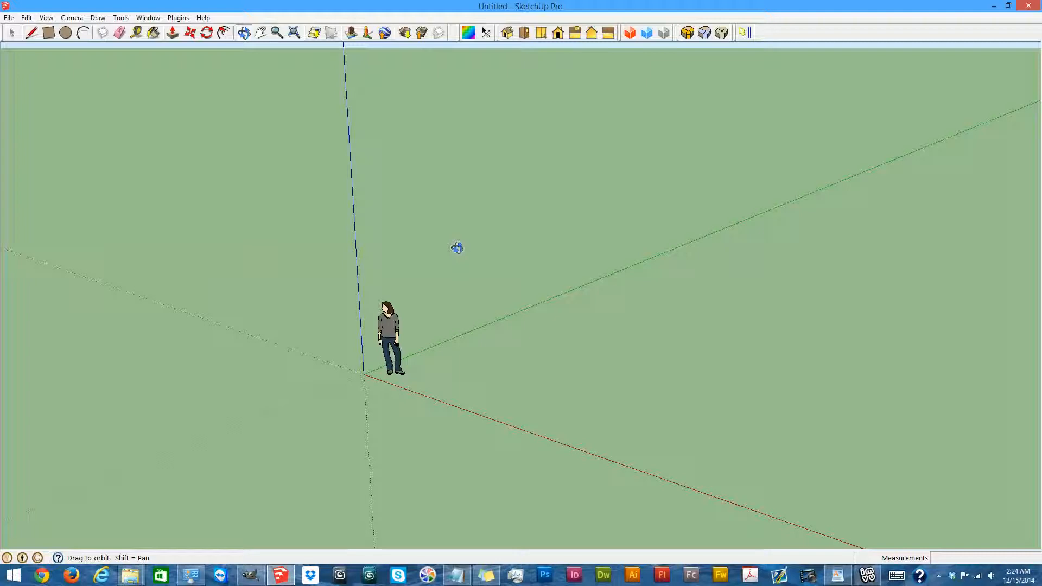
pyautogui.moveTo(406, 228); pyautogui.dragTo(528, 303)
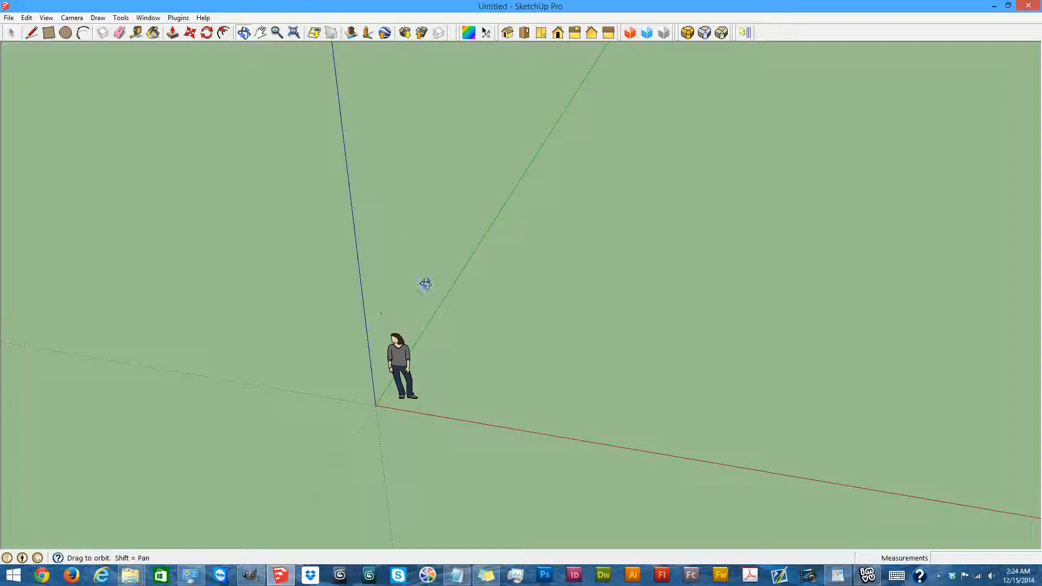
pyautogui.click(8, 31)
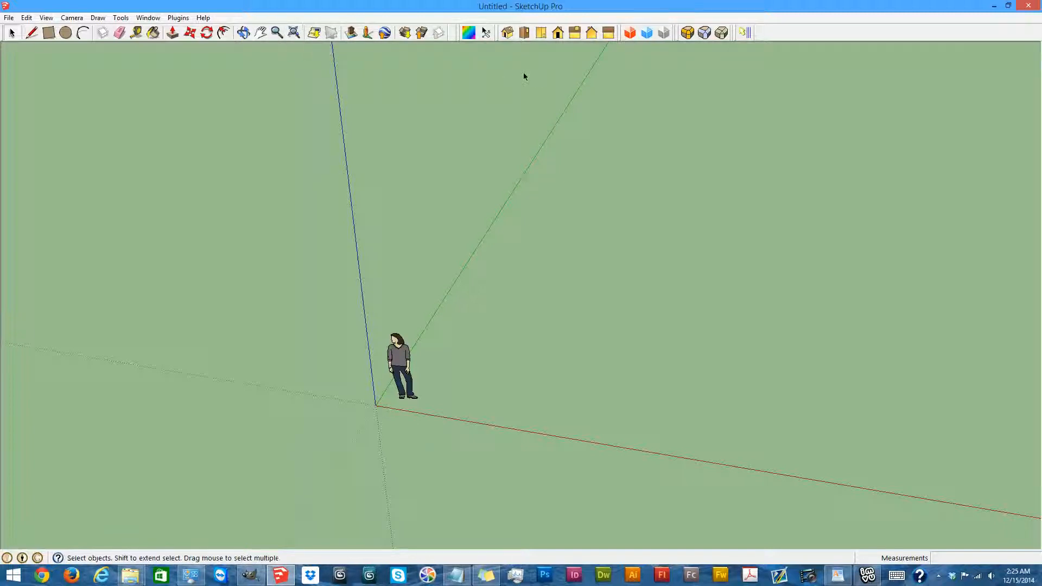
pyautogui.scroll(-3, 191, 281)
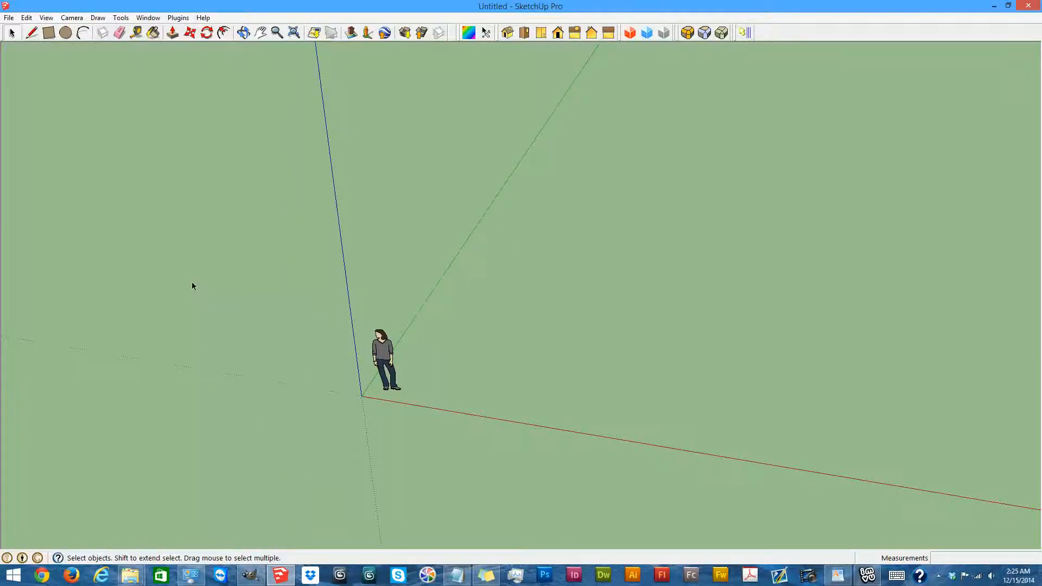
pyautogui.scroll(2, 96, 269)
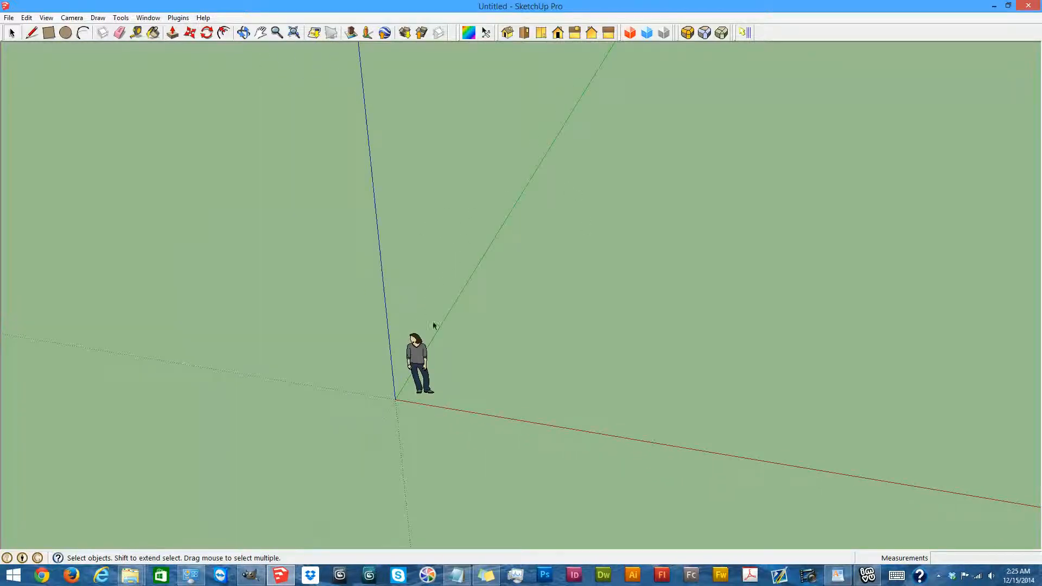
pyautogui.scroll(-2, 272, 380)
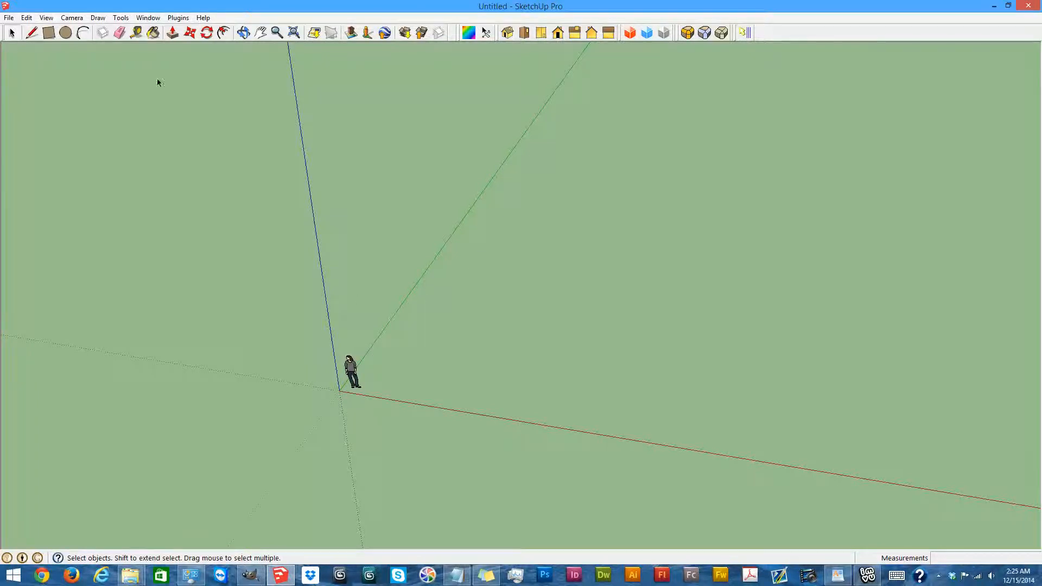
pyautogui.scroll(3, 356, 458)
pyautogui.scroll(2, 427, 133)
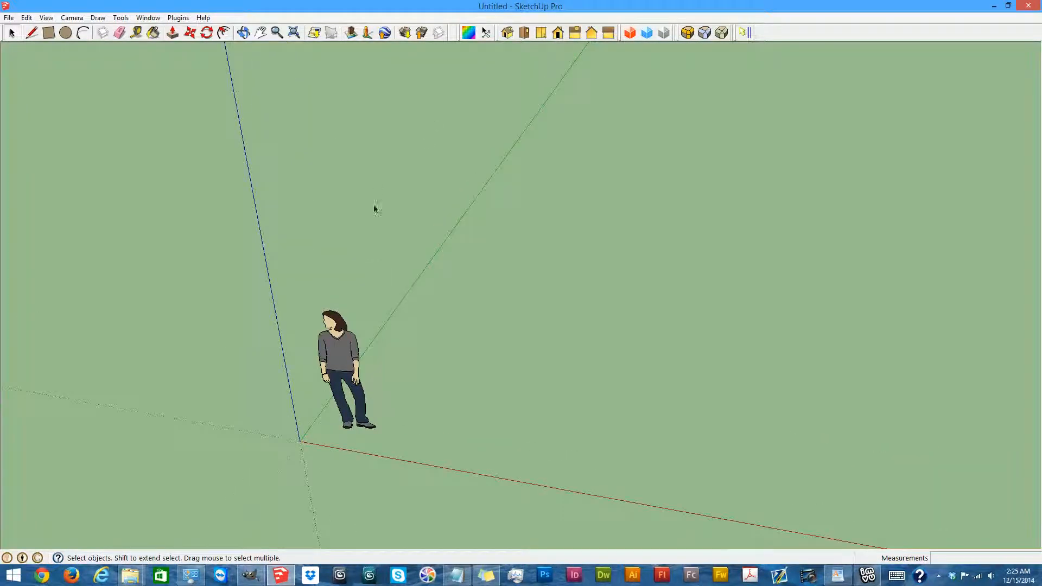
# - Look through the commands available for the standing figure component, leaving it deselected and unchanged
pyautogui.click(345, 351)
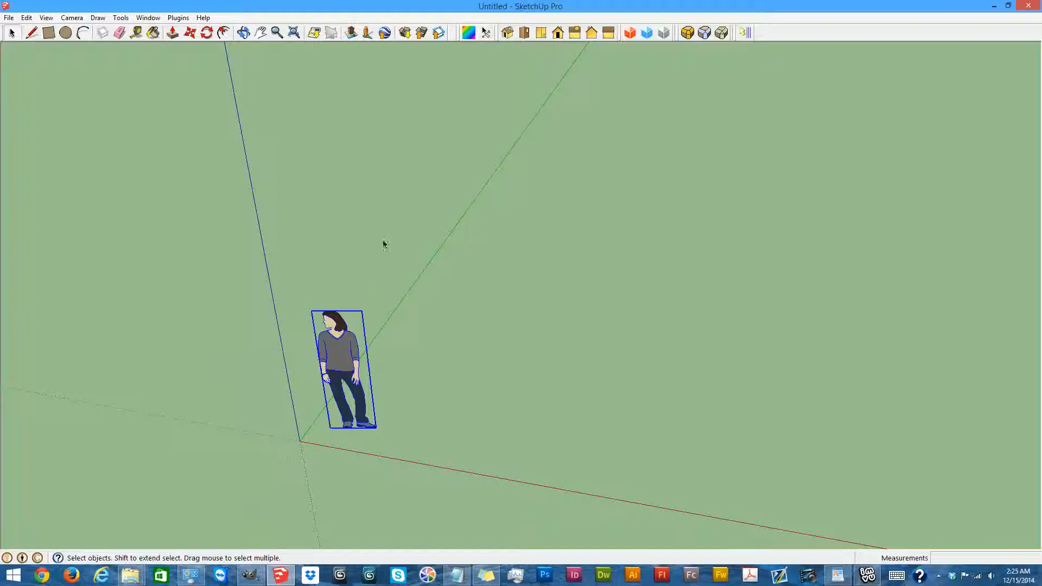
pyautogui.rightClick(334, 350)
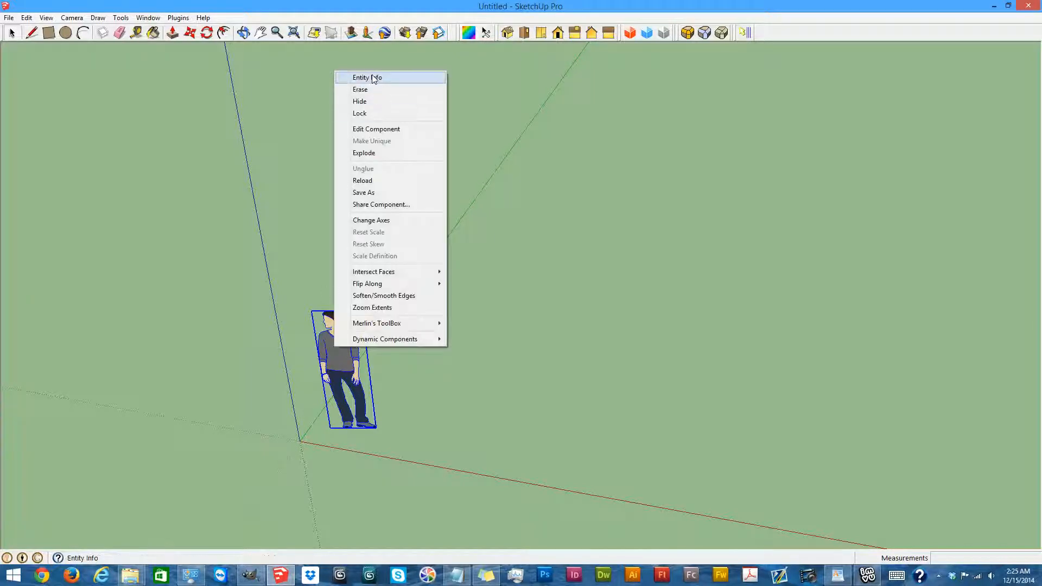
pyautogui.moveTo(398, 341)
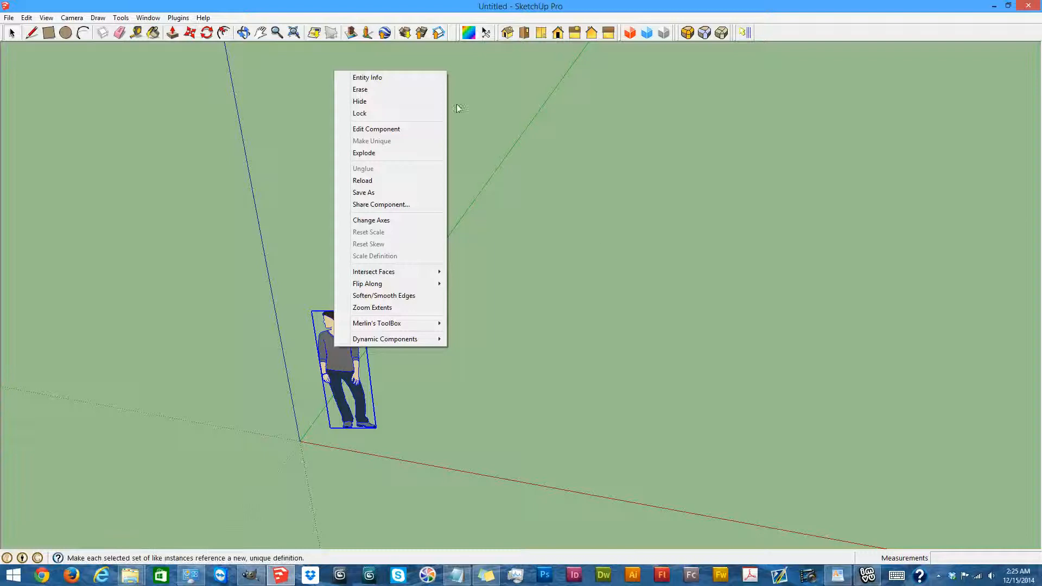
pyautogui.click(200, 253)
# - Draw a closed triangle with the Line tool on the ground beside the figure, its longest side about 12'
pyautogui.scroll(-2, 550, 223)
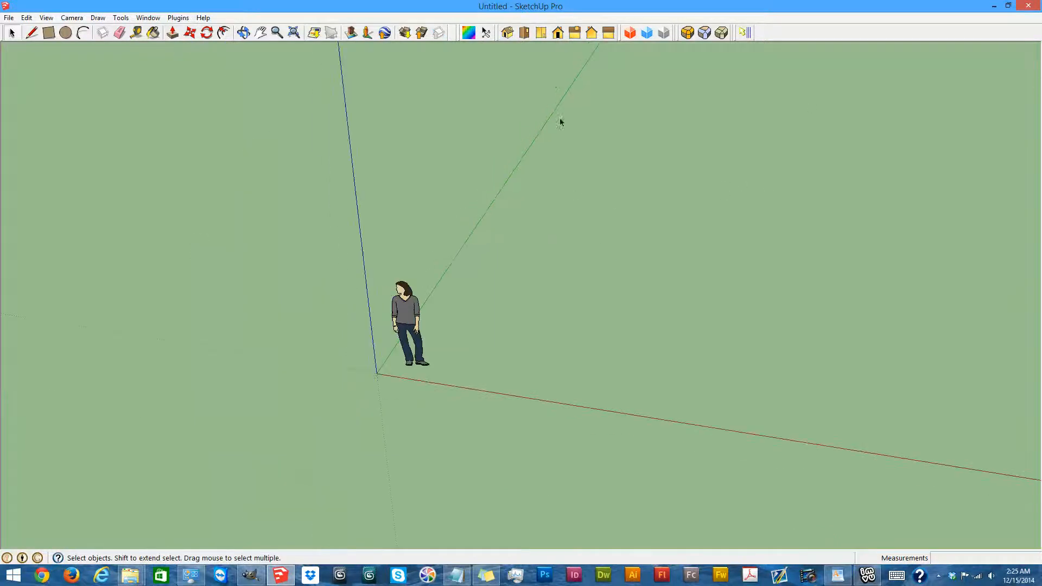
pyautogui.click(28, 34)
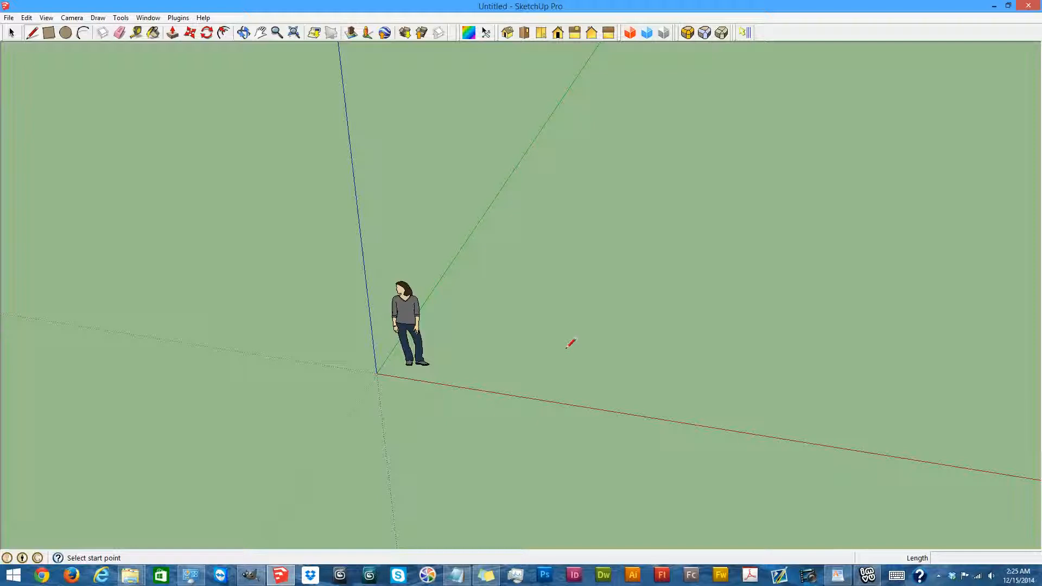
pyautogui.click(525, 373)
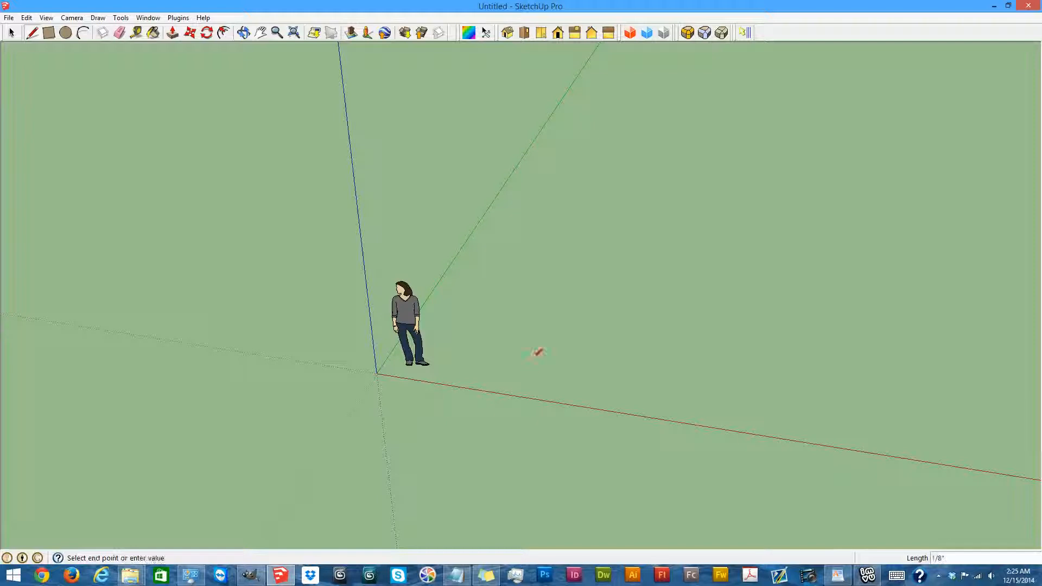
pyautogui.click(558, 290)
pyautogui.click(670, 302)
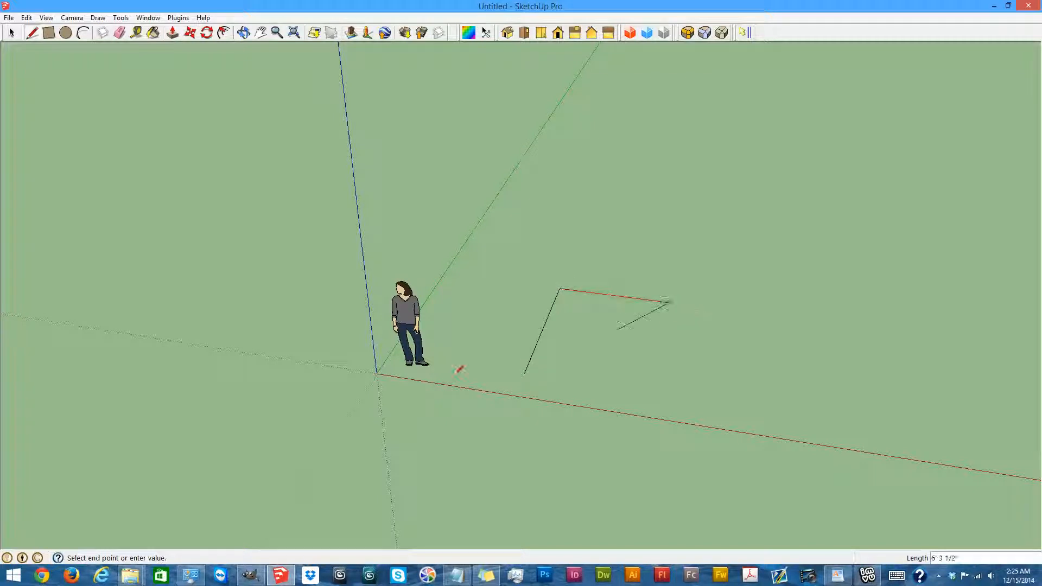
pyautogui.click(524, 373)
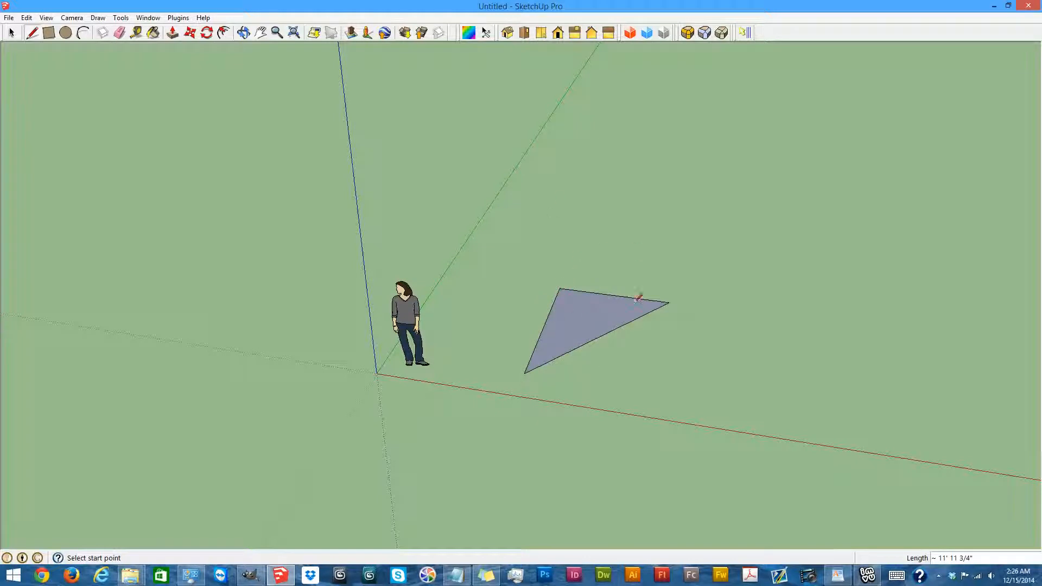
# - Draw a second closed triangle on the ground, just beyond the first one, with its closing edge about 11' 4"
pyautogui.click(679, 295)
pyautogui.click(712, 203)
pyautogui.click(772, 239)
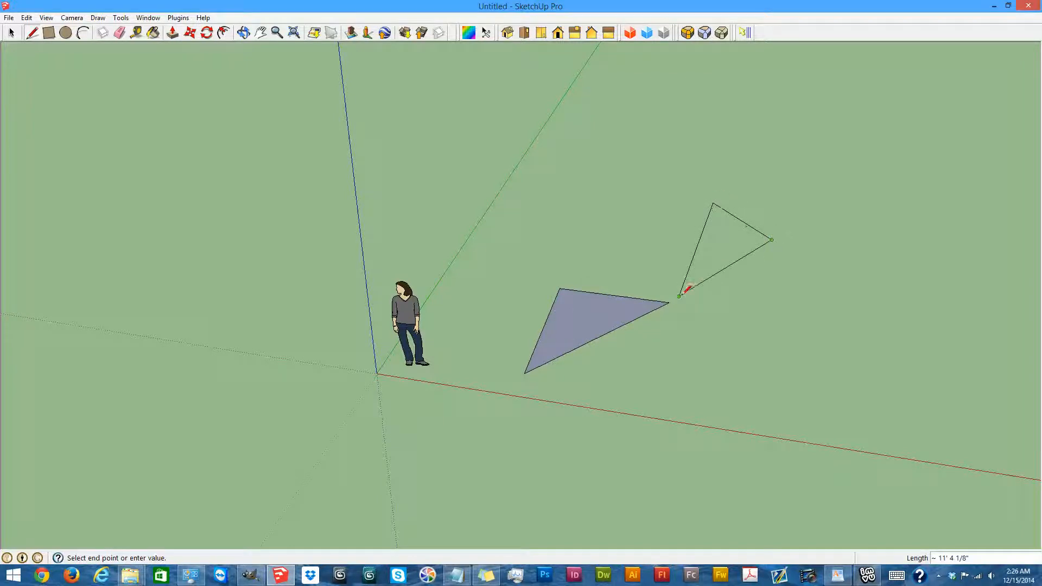
pyautogui.click(678, 295)
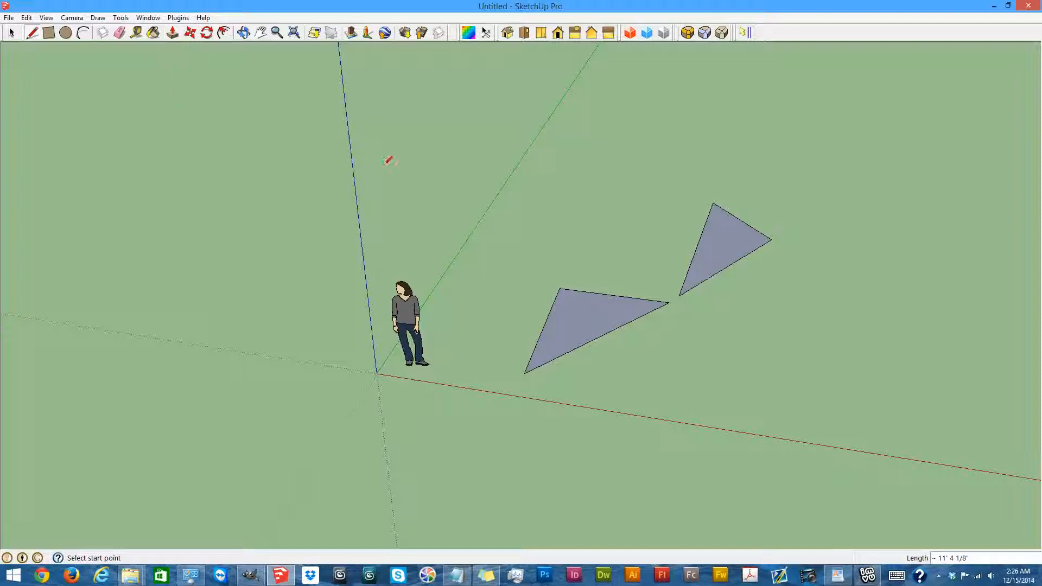
# - Draw an upright triangle above the ground from a front-facing view, with its closing edge about 5' 7"
pyautogui.click(246, 34)
pyautogui.moveTo(433, 366); pyautogui.dragTo(536, 190)
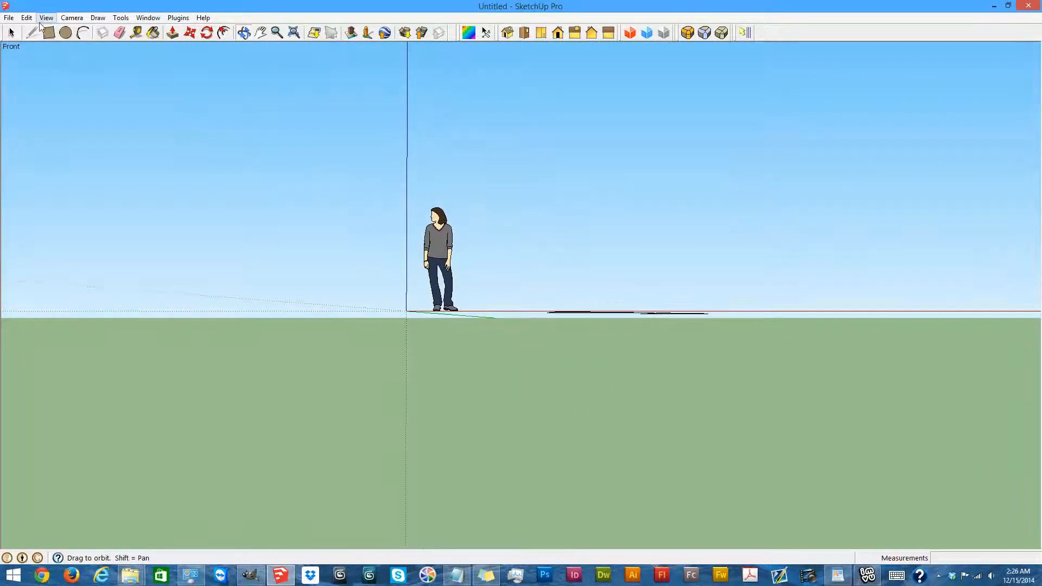
pyautogui.click(32, 33)
pyautogui.click(543, 96)
pyautogui.click(539, 232)
pyautogui.click(638, 142)
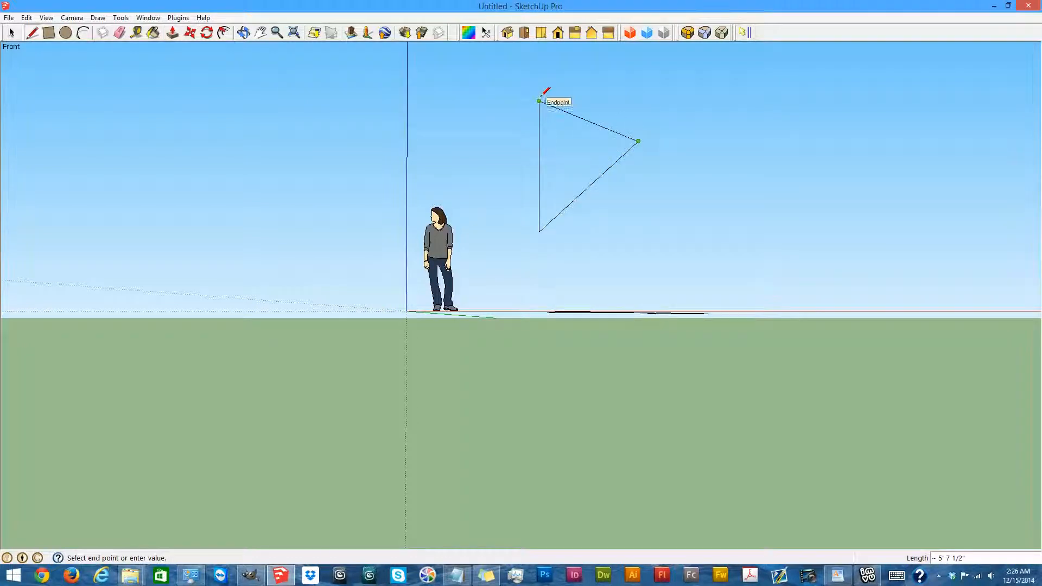
pyautogui.click(538, 102)
# - Draw a long rectangle on the ground across the red axis, about 6' 6" by 26' 9"
pyautogui.click(244, 32)
pyautogui.moveTo(577, 105); pyautogui.dragTo(611, 186)
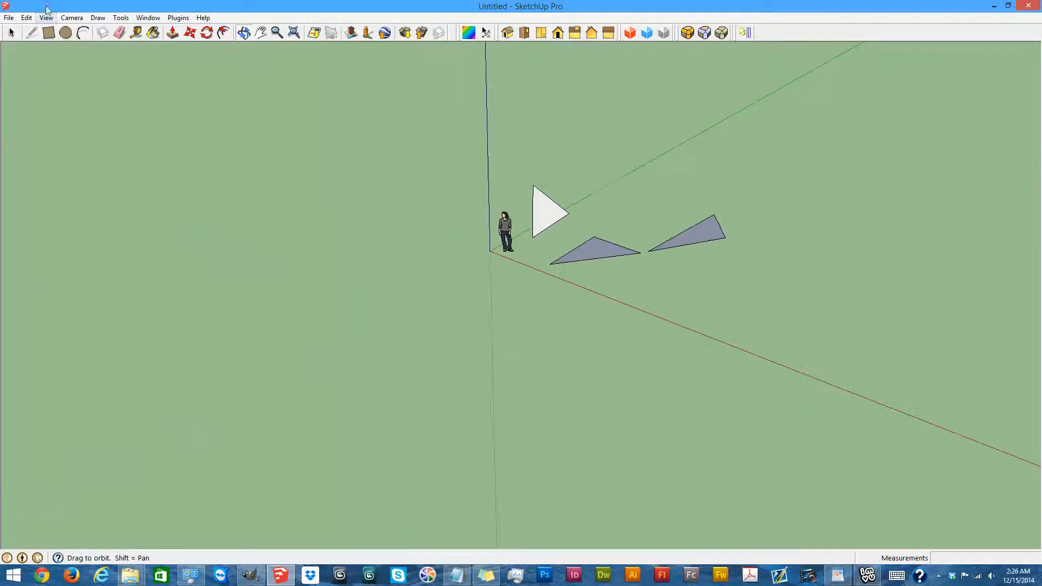
pyautogui.click(49, 34)
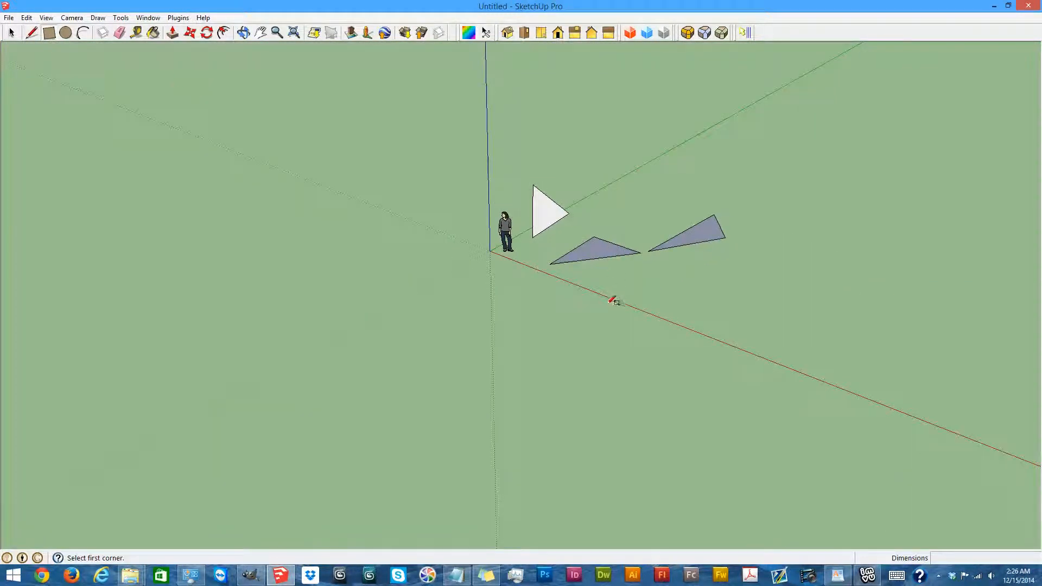
pyautogui.click(685, 258)
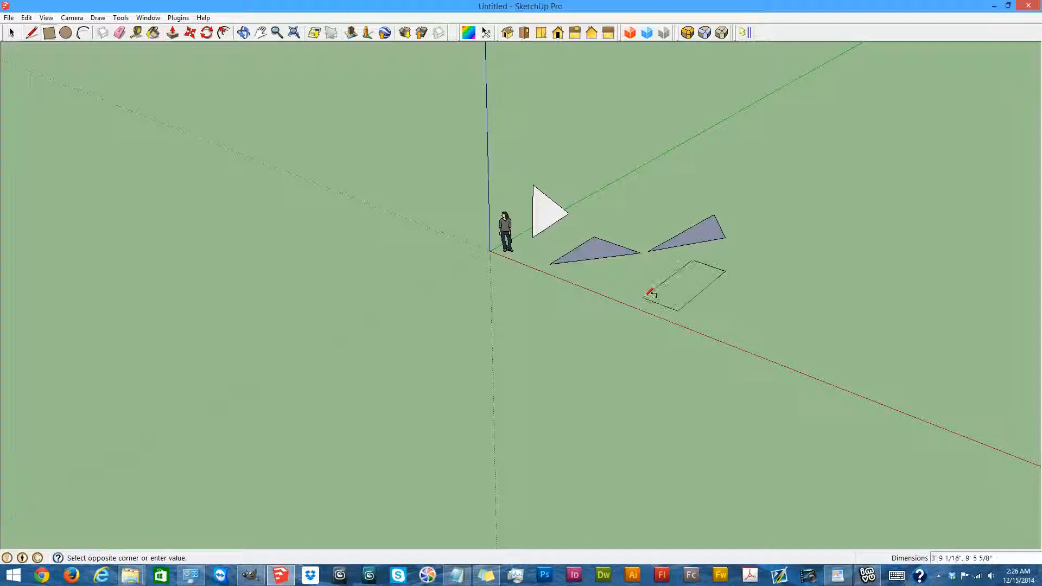
pyautogui.click(551, 350)
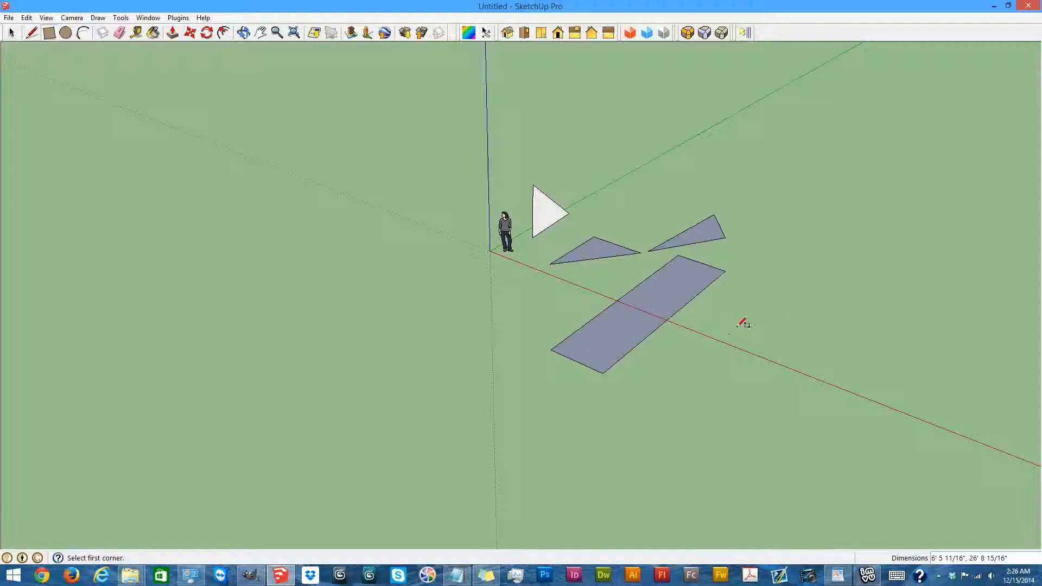
# - Draw three more ground rectangles: a square about 14' wide, one overlapping the long rectangle's far end, and one about 12' 6" by 7' 4" meeting its near side
pyautogui.click(633, 180)
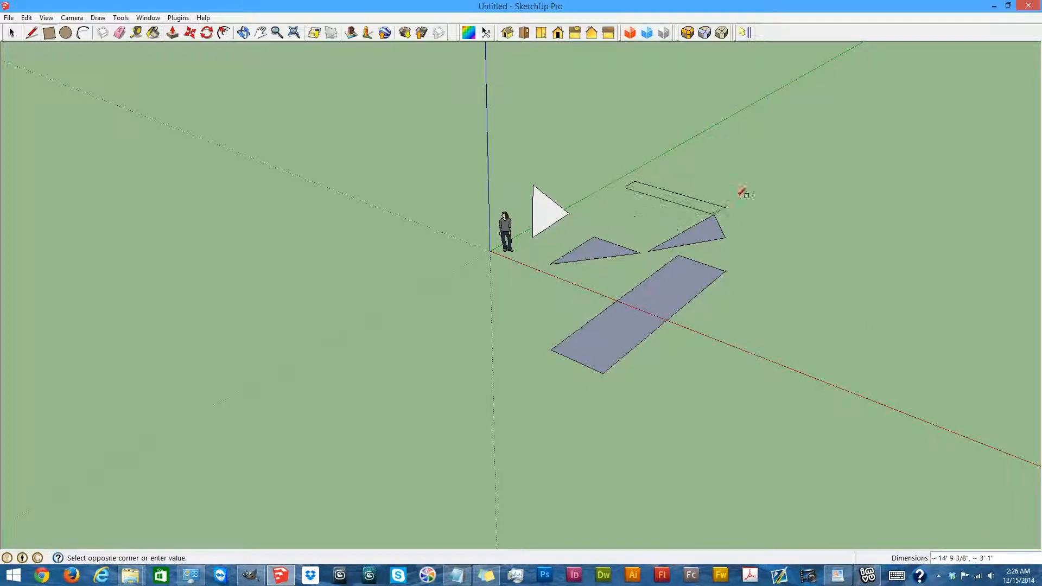
pyautogui.click(761, 176)
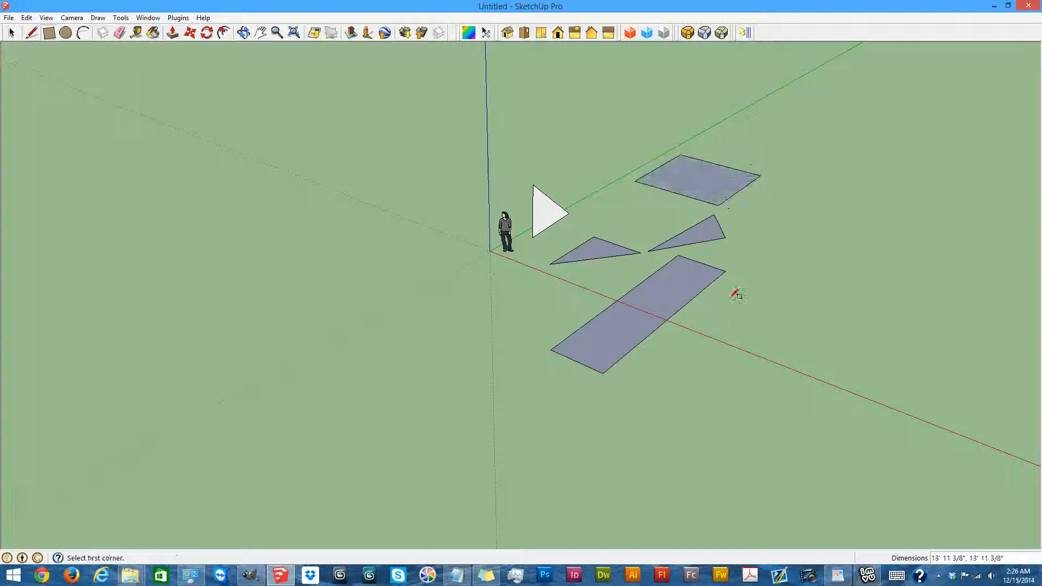
pyautogui.click(747, 241)
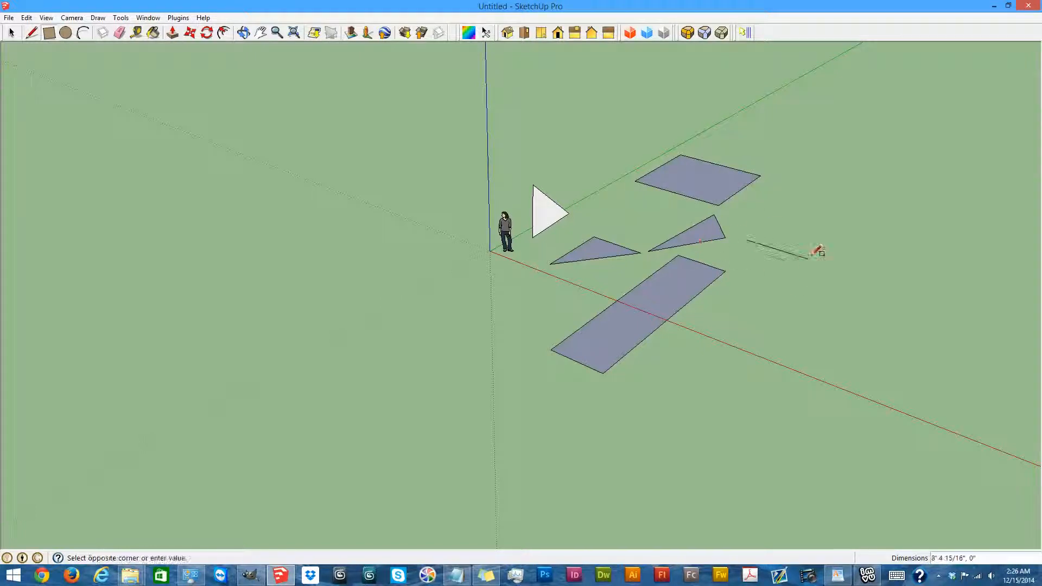
pyautogui.click(767, 320)
pyautogui.click(504, 282)
pyautogui.click(574, 330)
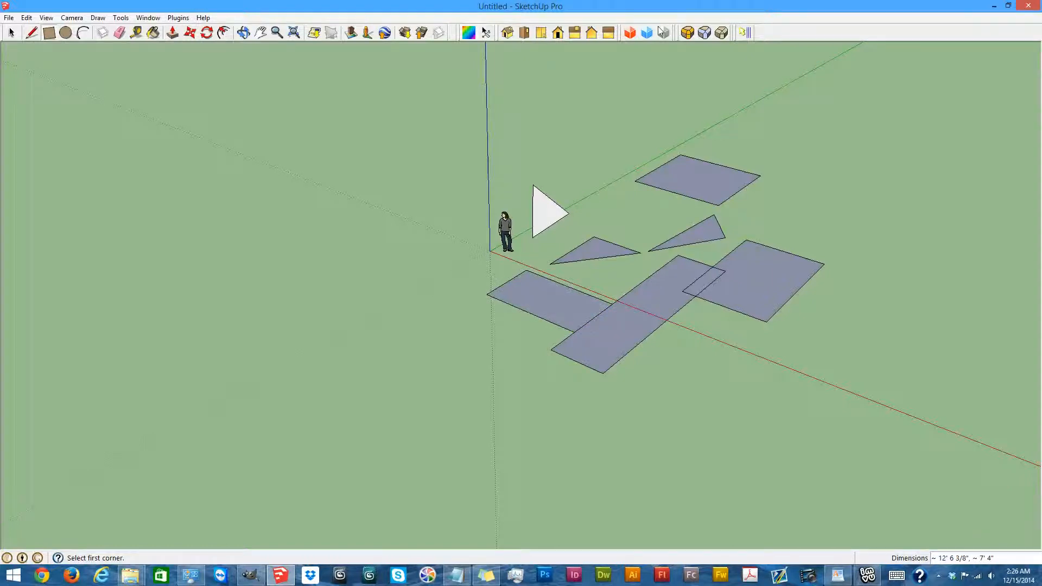
# - Draw two overlapping upright rectangles beside the upright triangle: a tall narrow one and a smaller one about 4' 9" by 4' 4"
pyautogui.click(244, 32)
pyautogui.moveTo(551, 238); pyautogui.dragTo(551, 213)
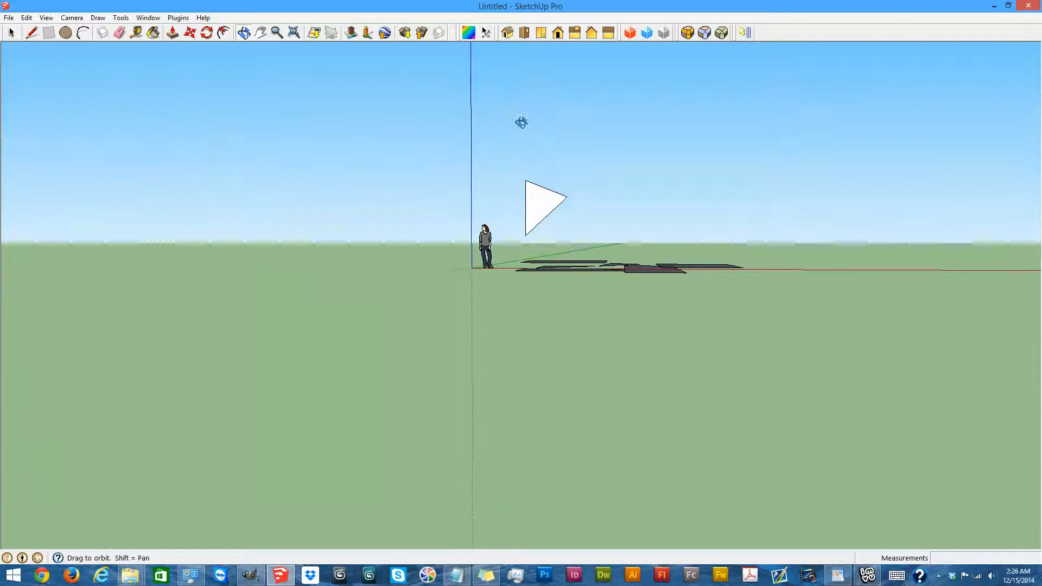
pyautogui.click(48, 33)
pyautogui.click(615, 116)
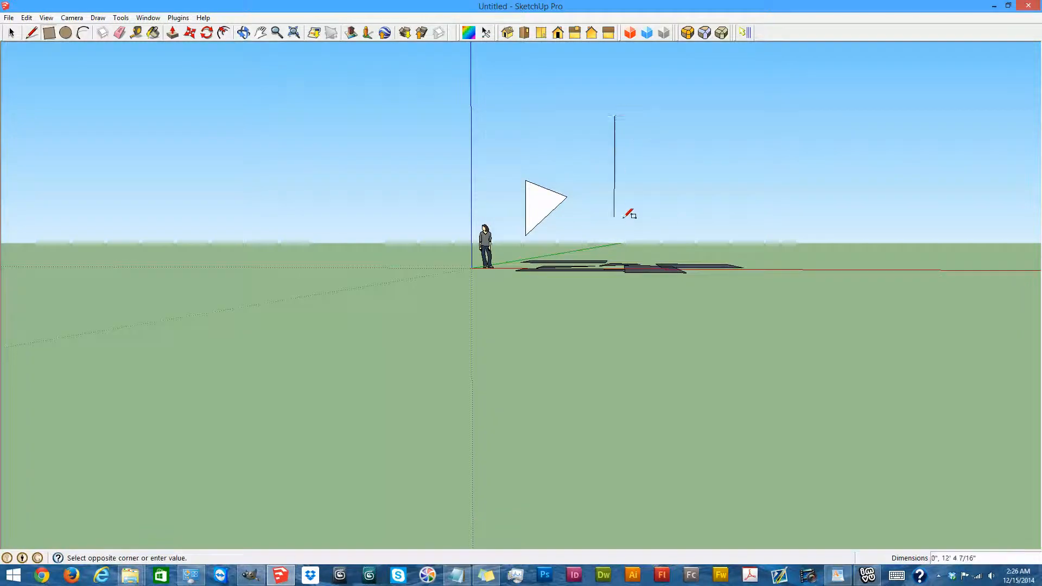
pyautogui.click(648, 219)
pyautogui.click(640, 150)
pyautogui.click(682, 190)
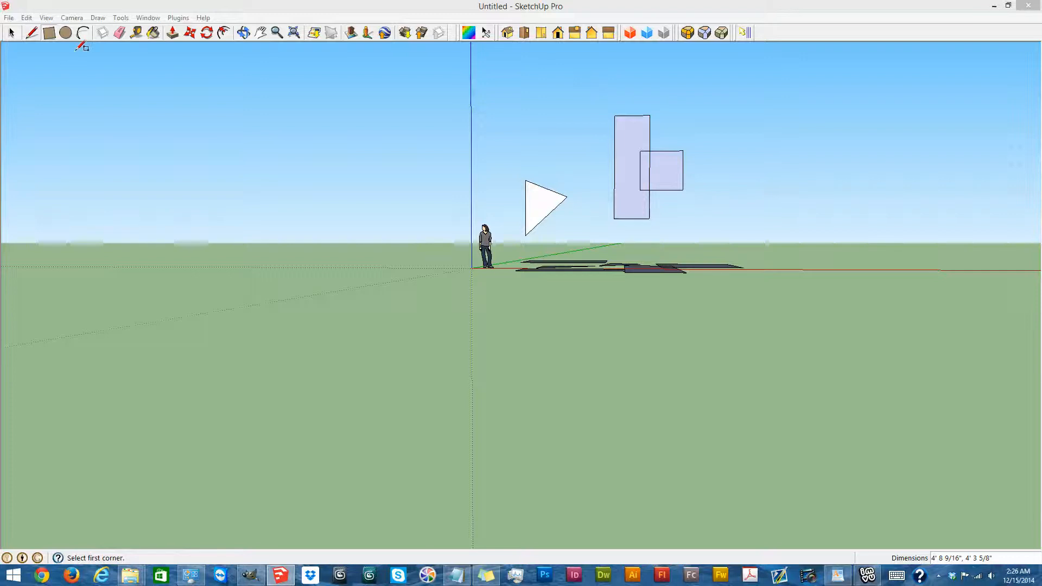
# - Draw an upright 24-sided circle with a radius of about 4' 7" between the upright triangle and the tall rectangle
pyautogui.click(66, 33)
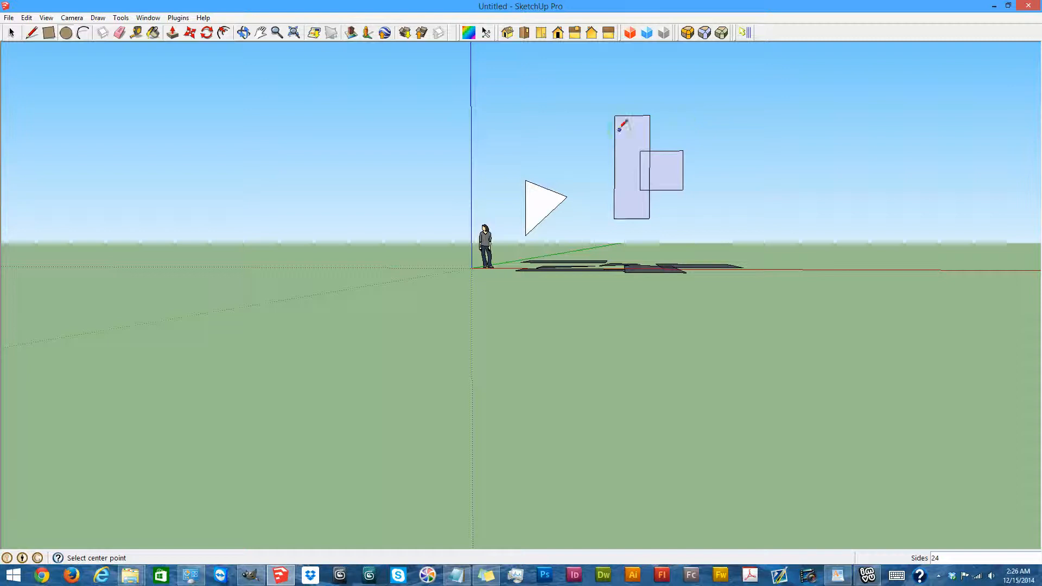
pyautogui.click(578, 175)
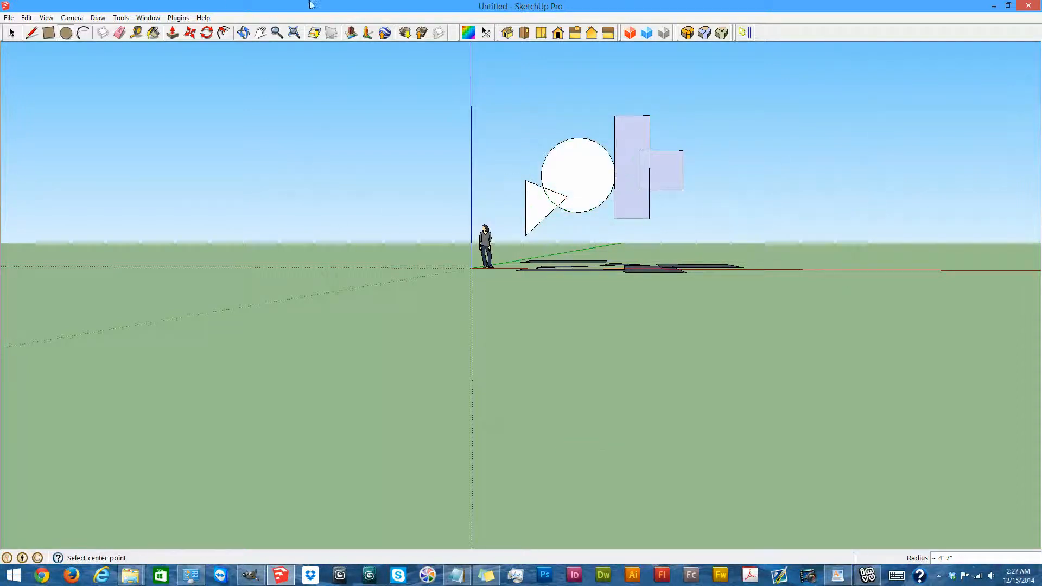
pyautogui.click(244, 33)
pyautogui.moveTo(305, 88); pyautogui.dragTo(795, 203)
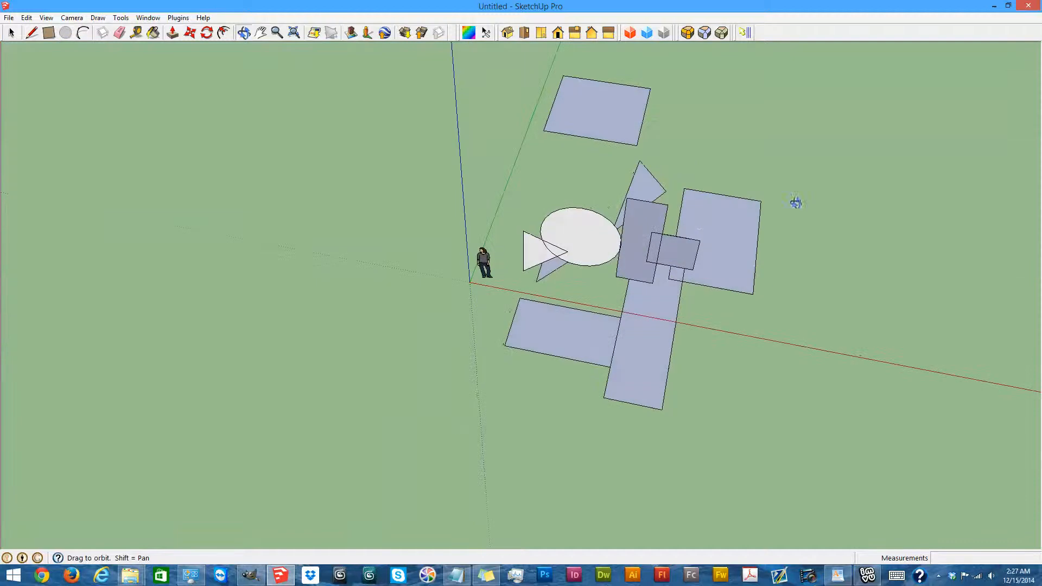
# - Draw two ground circles: one overlapping the rectangle at the long rectangle's far end, and one centred near the green axis
pyautogui.moveTo(643, 338); pyautogui.dragTo(694, 237)
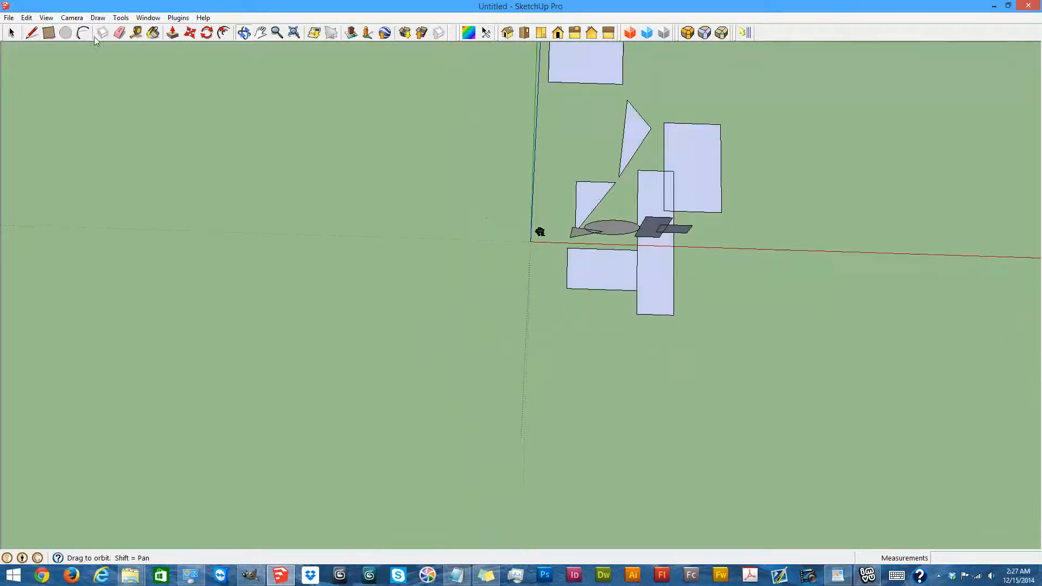
pyautogui.click(66, 33)
pyautogui.click(746, 182)
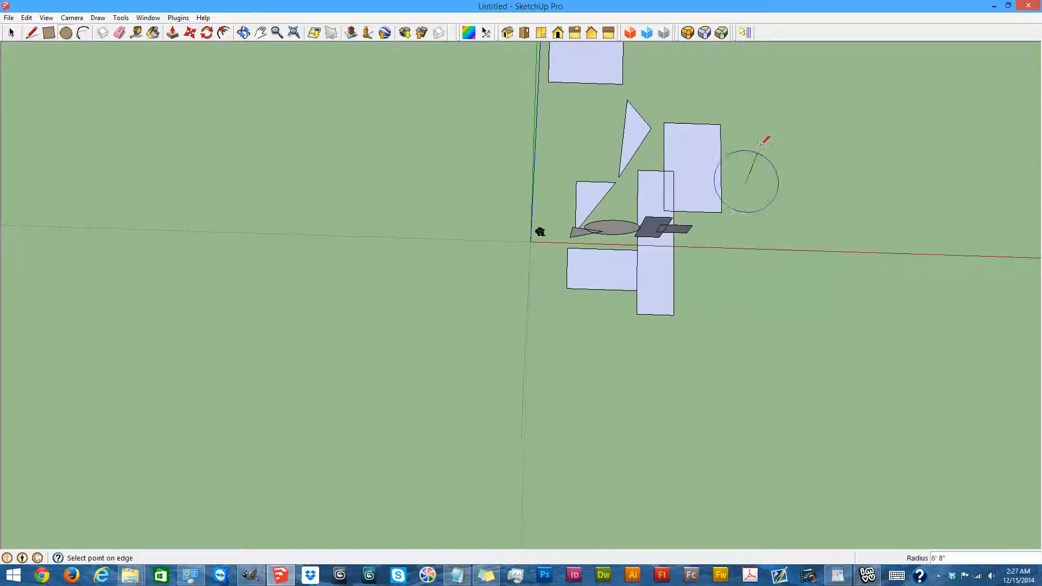
pyautogui.click(761, 144)
pyautogui.click(530, 139)
pyautogui.click(570, 141)
pyautogui.scroll(-1, 907, 200)
pyautogui.scroll(-2, 903, 199)
pyautogui.scroll(4, 976, 112)
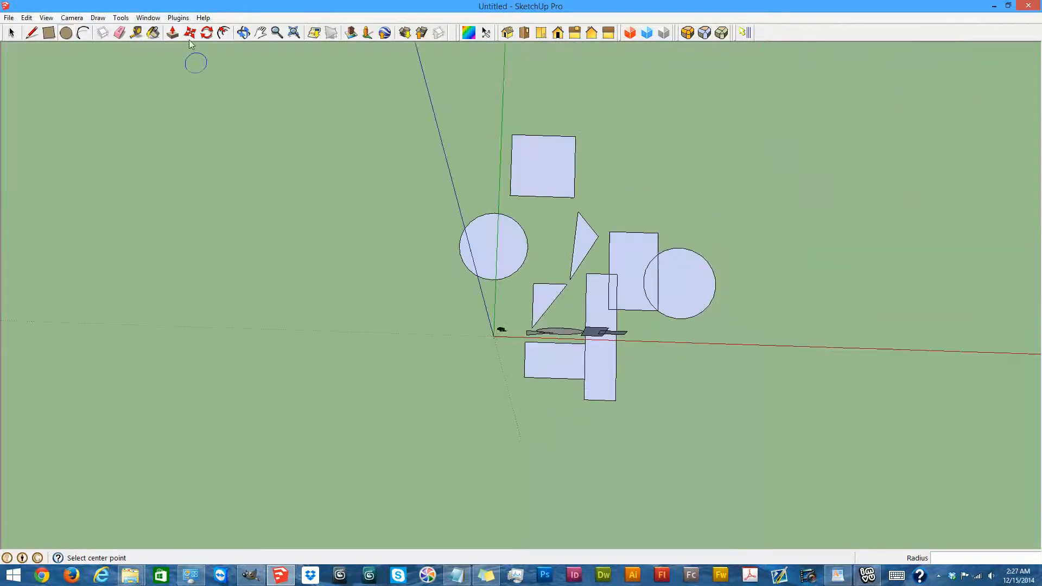
# - Draw a 12-sided arc on the ground along the red axis beside the outer circle, with a bulge of about 4' 7"
pyautogui.click(244, 33)
pyautogui.moveTo(621, 386); pyautogui.dragTo(566, 139)
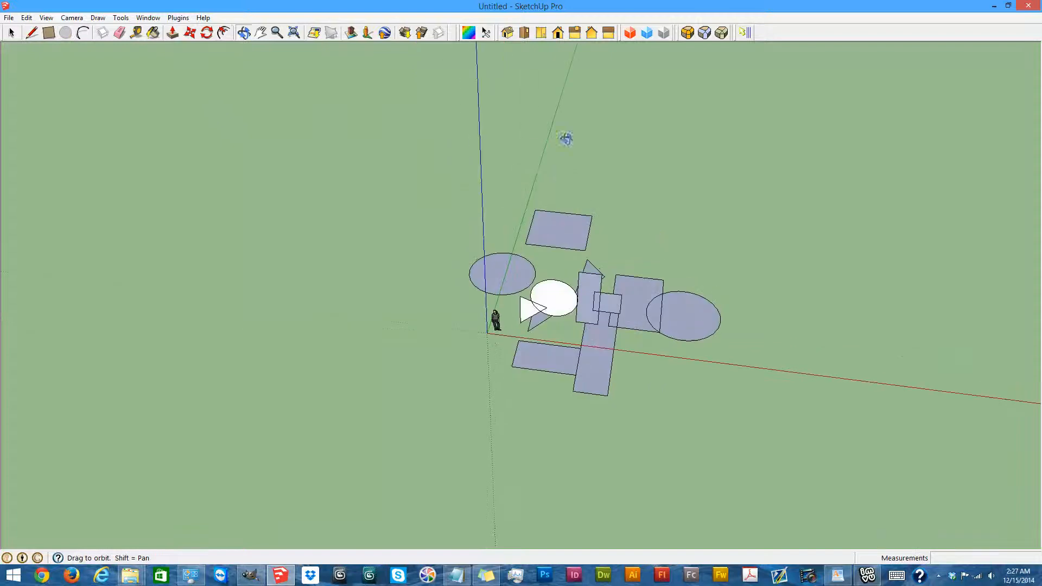
pyautogui.moveTo(568, 415); pyautogui.dragTo(438, 289)
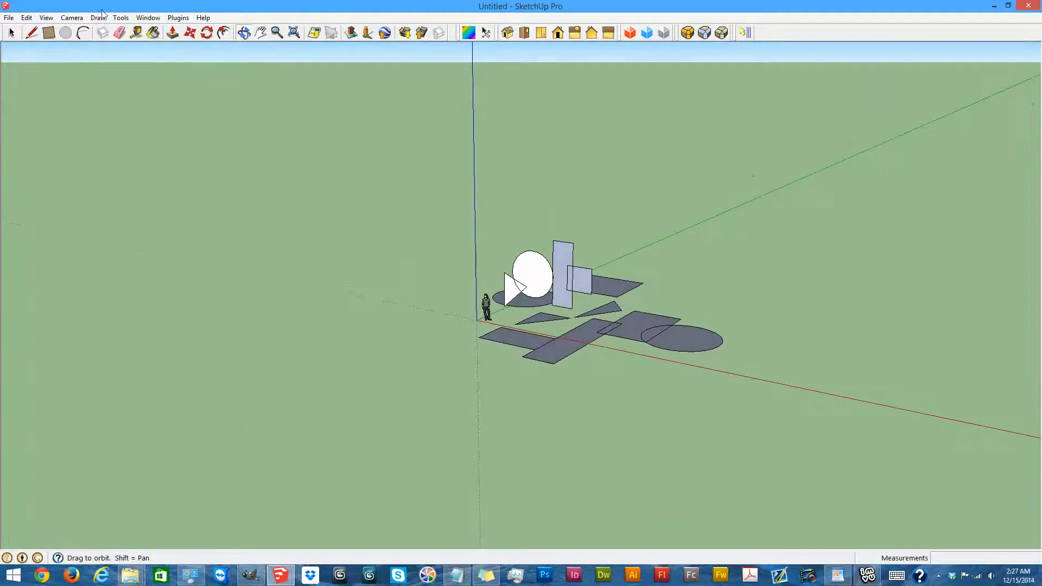
pyautogui.click(65, 33)
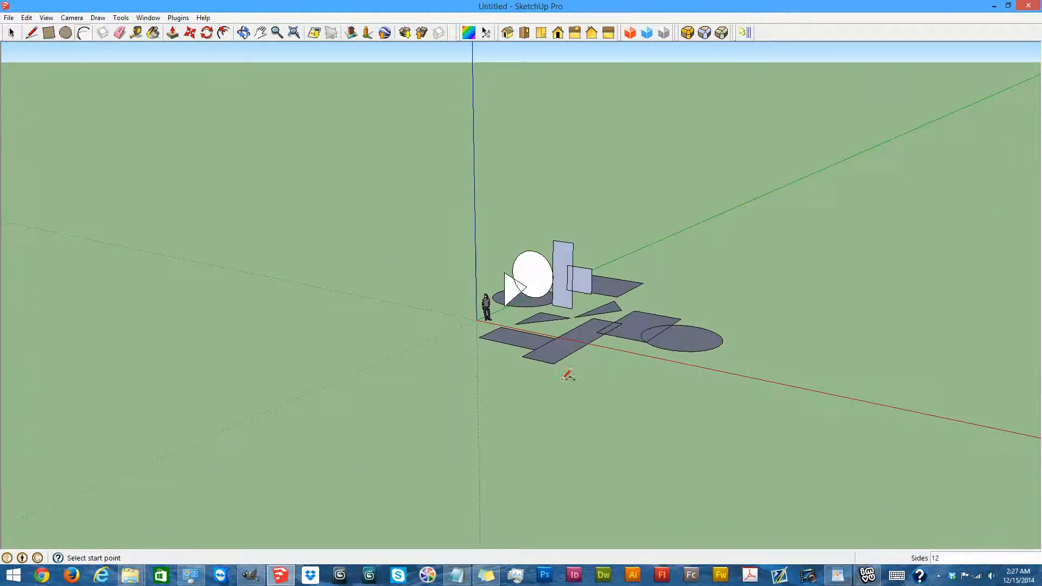
pyautogui.press('a')
pyautogui.click(643, 357)
pyautogui.click(711, 370)
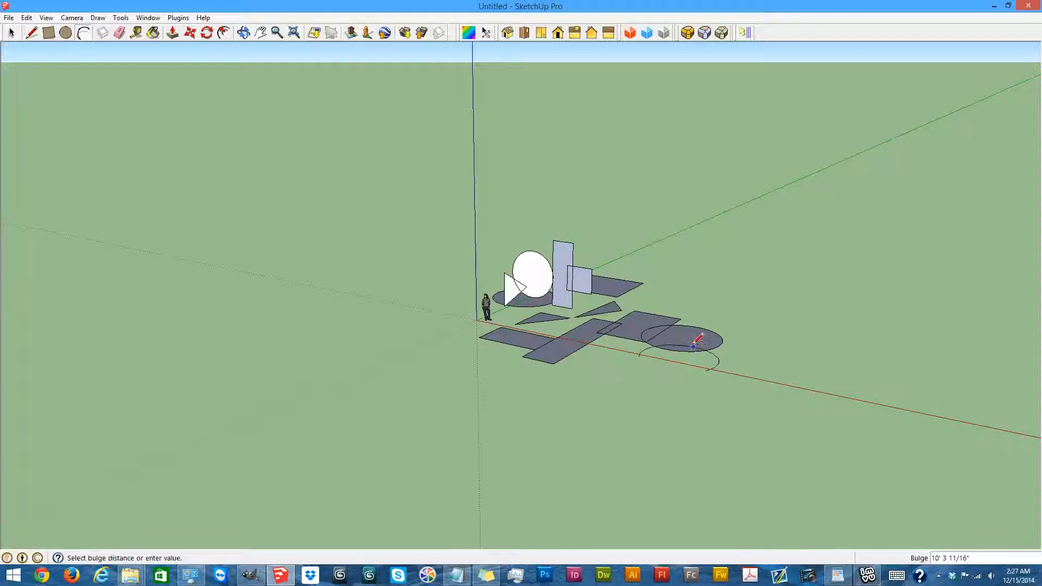
pyautogui.click(689, 352)
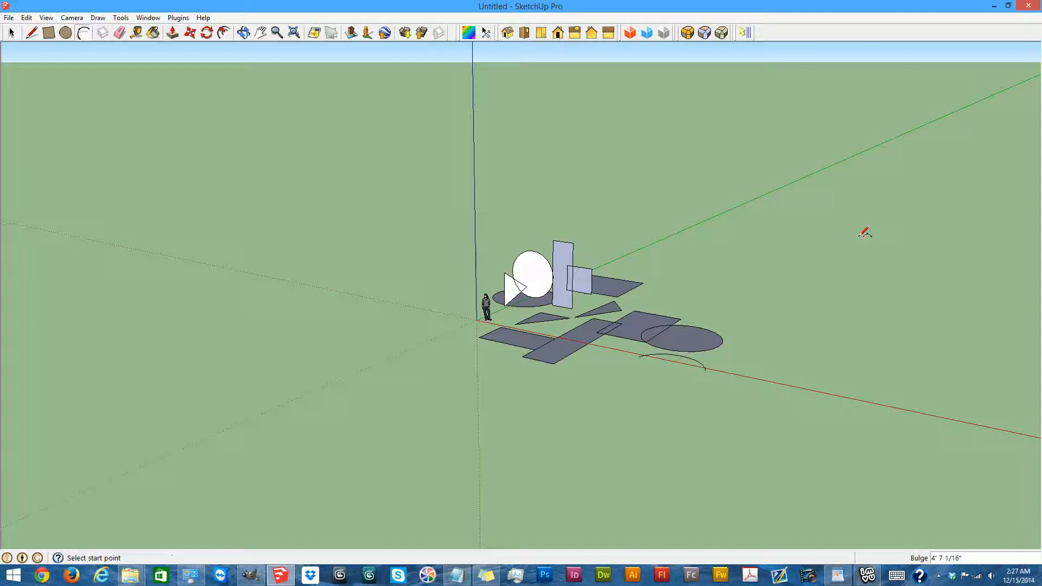
# - Draw a horizontal line in mid-air beyond the upright rectangles and a 12-sided arc above it with a bulge of about 9' 2"
pyautogui.scroll(2, 785, 260)
pyautogui.click(244, 35)
pyautogui.moveTo(466, 279); pyautogui.dragTo(519, 252)
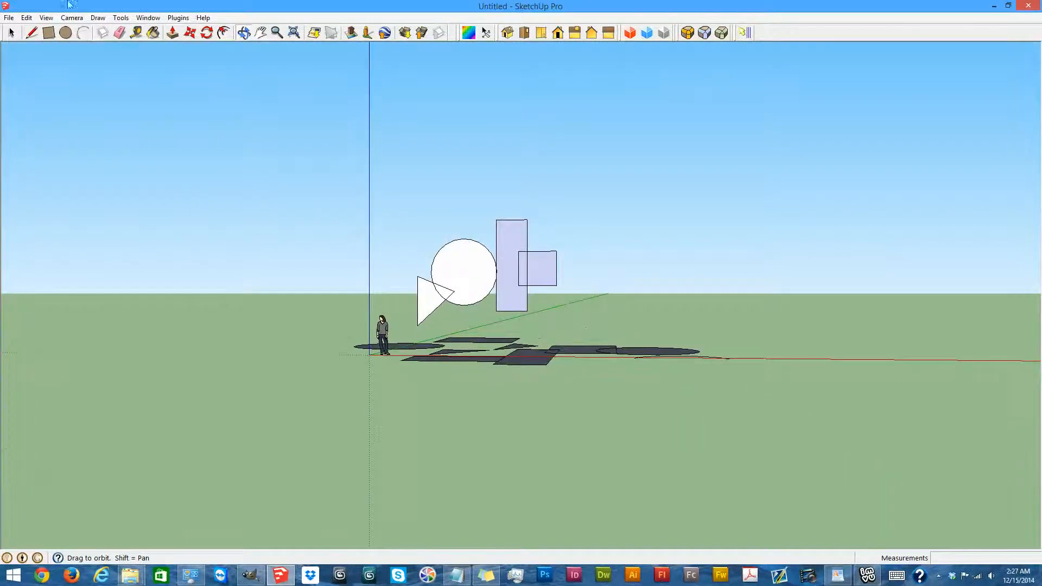
pyautogui.click(33, 34)
pyautogui.click(615, 249)
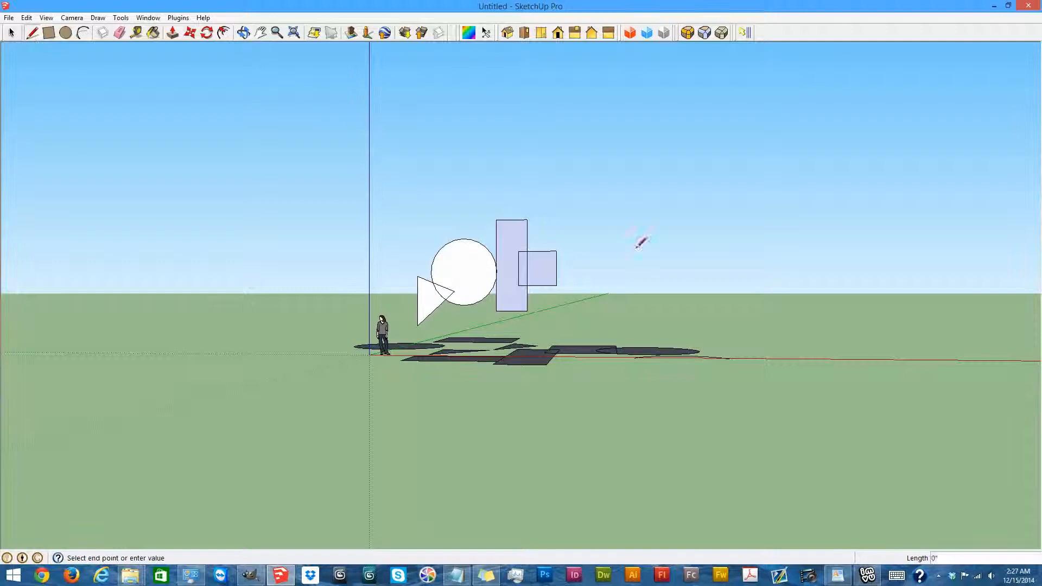
pyautogui.click(712, 249)
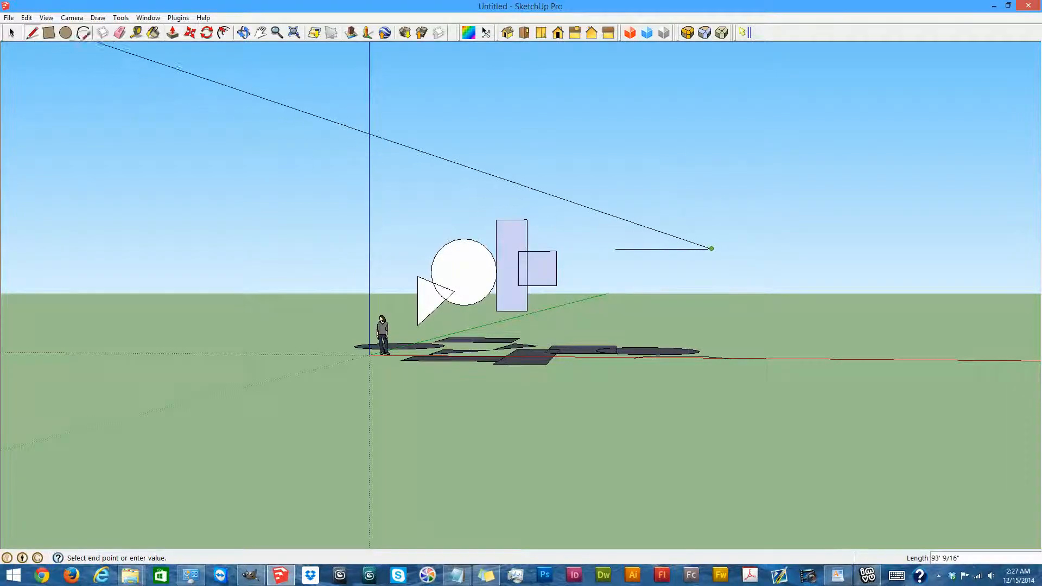
pyautogui.click(82, 33)
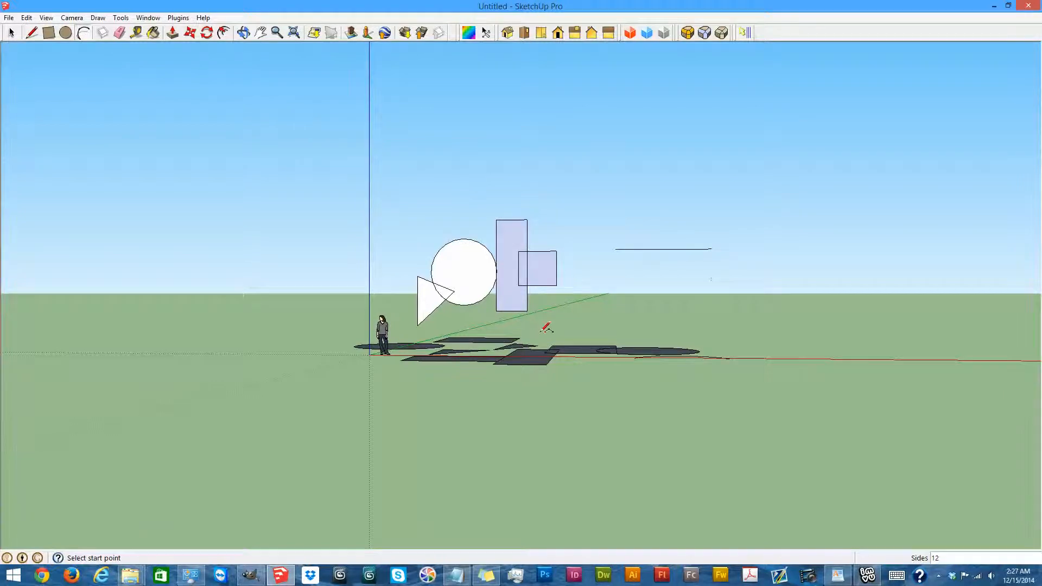
pyautogui.click(605, 204)
pyautogui.click(721, 205)
pyautogui.click(661, 135)
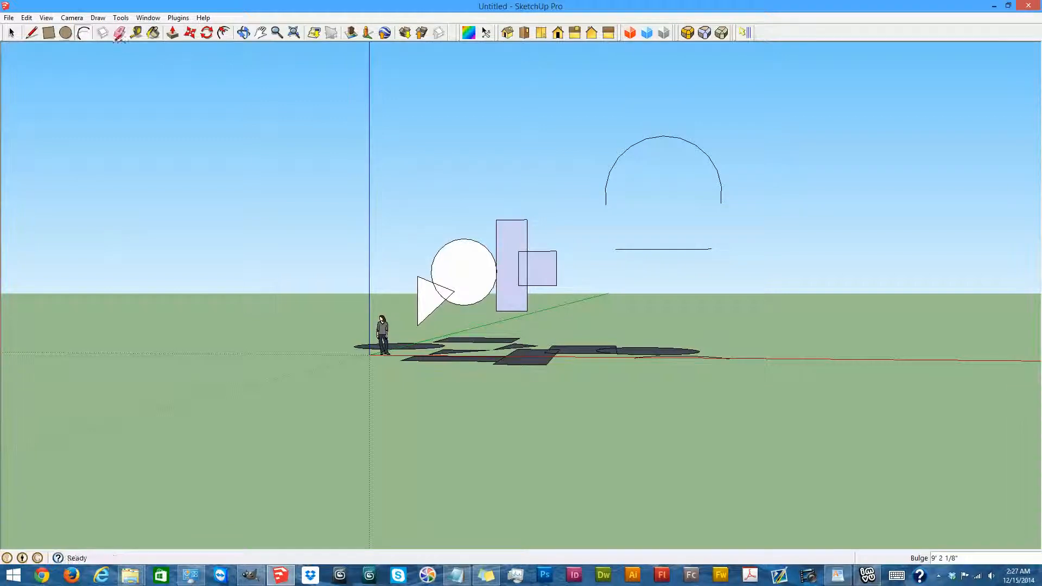
# - Erase both loose arcs and the mid-air line, plus the outer ground circle and the rectangle it overlaps
pyautogui.click(116, 33)
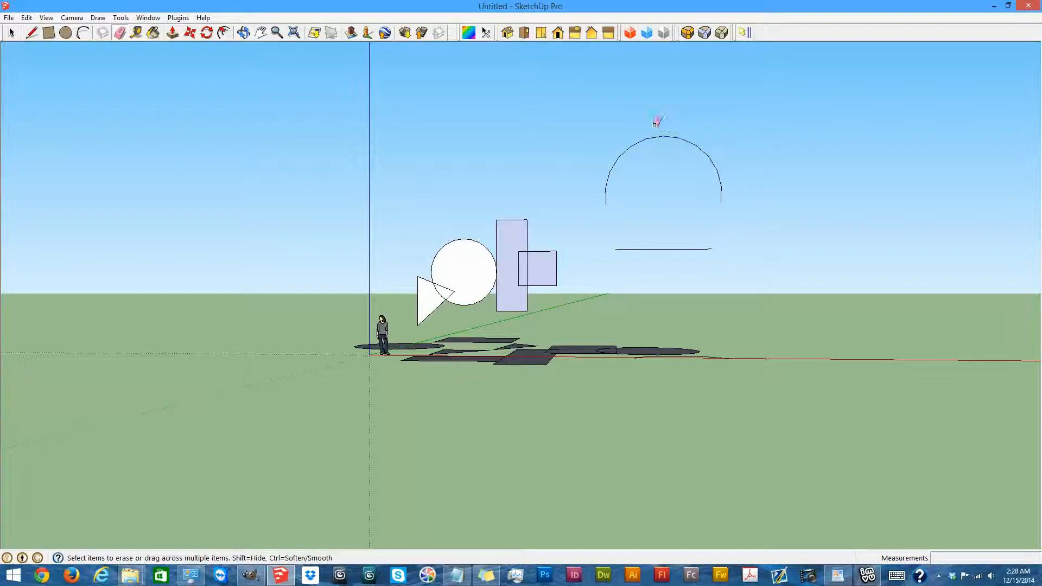
pyautogui.moveTo(666, 124)
pyautogui.mouseDown()
pyautogui.moveTo(653, 260)
pyautogui.moveTo(735, 345)
pyautogui.mouseUp()
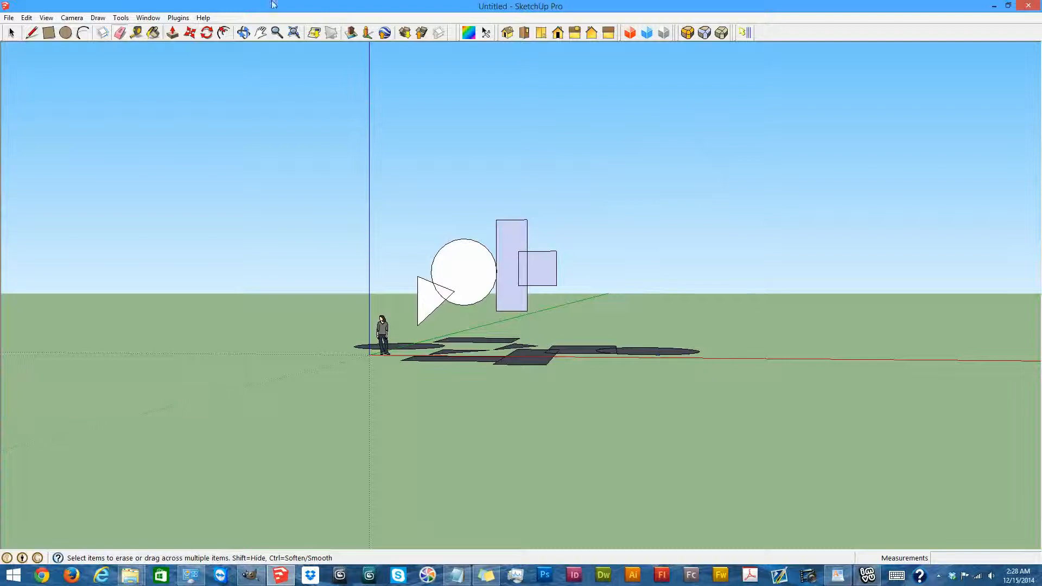
pyautogui.click(242, 33)
pyautogui.moveTo(597, 107)
pyautogui.mouseDown()
pyautogui.moveTo(624, 250)
pyautogui.moveTo(650, 209)
pyautogui.mouseUp()
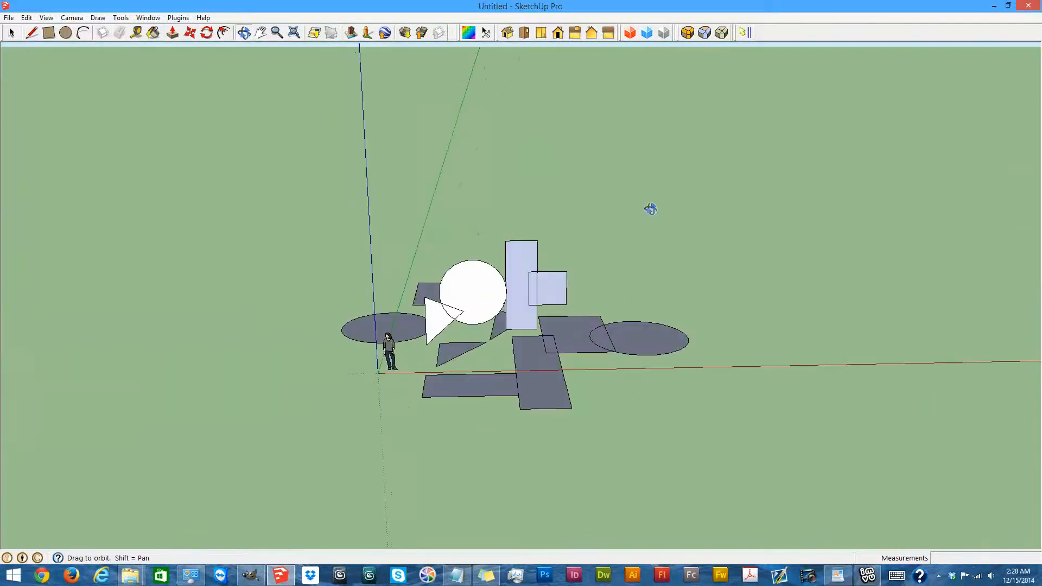
pyautogui.click(119, 33)
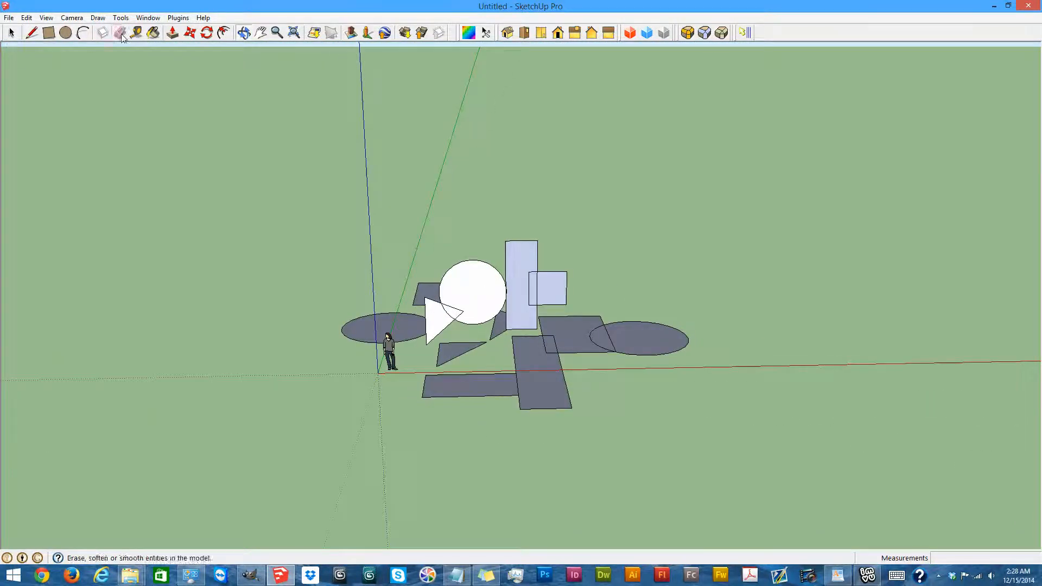
pyautogui.moveTo(688, 332)
pyautogui.mouseDown()
pyautogui.moveTo(621, 330)
pyautogui.moveTo(609, 344)
pyautogui.moveTo(564, 352)
pyautogui.mouseUp()
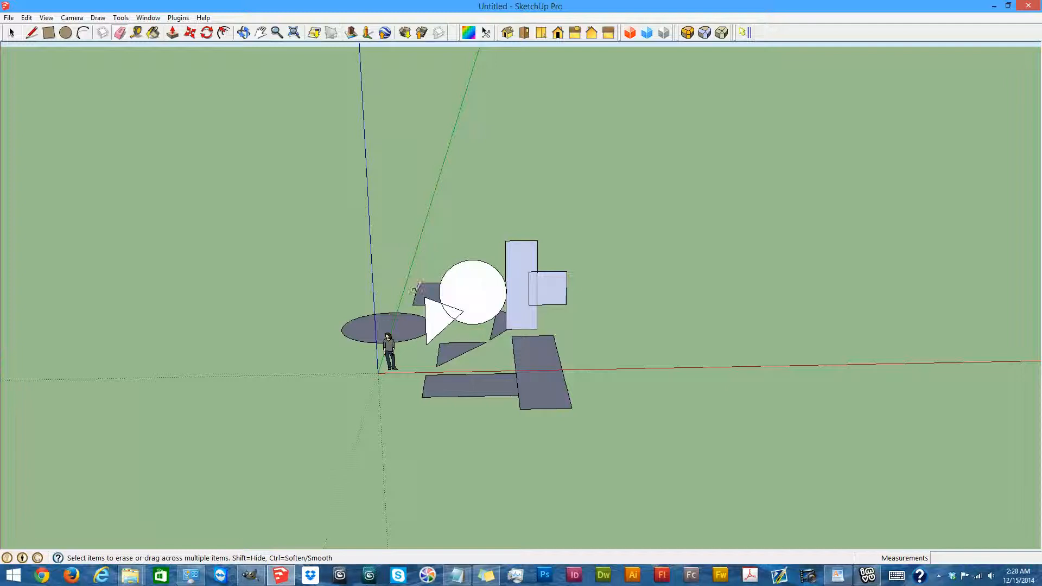
# - Try erasing the standing figure beside the origin
pyautogui.scroll(3, 706, 332)
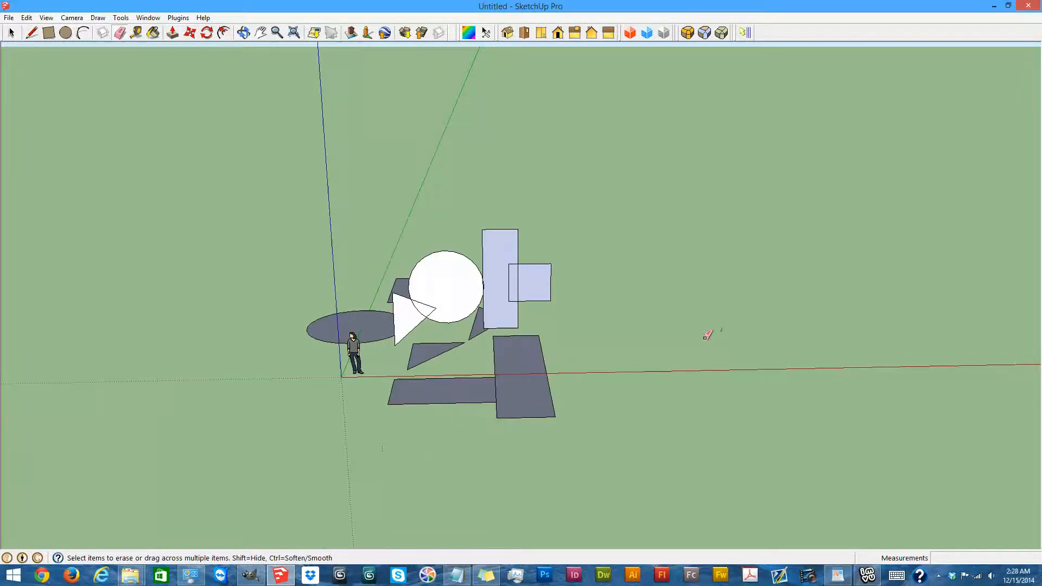
pyautogui.scroll(5, 150, 393)
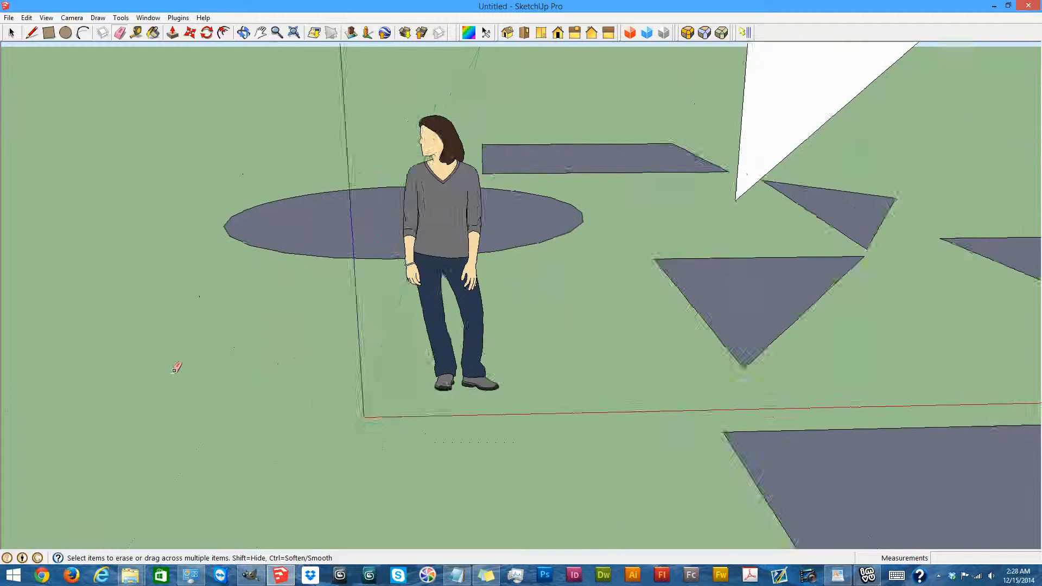
pyautogui.click(536, 399)
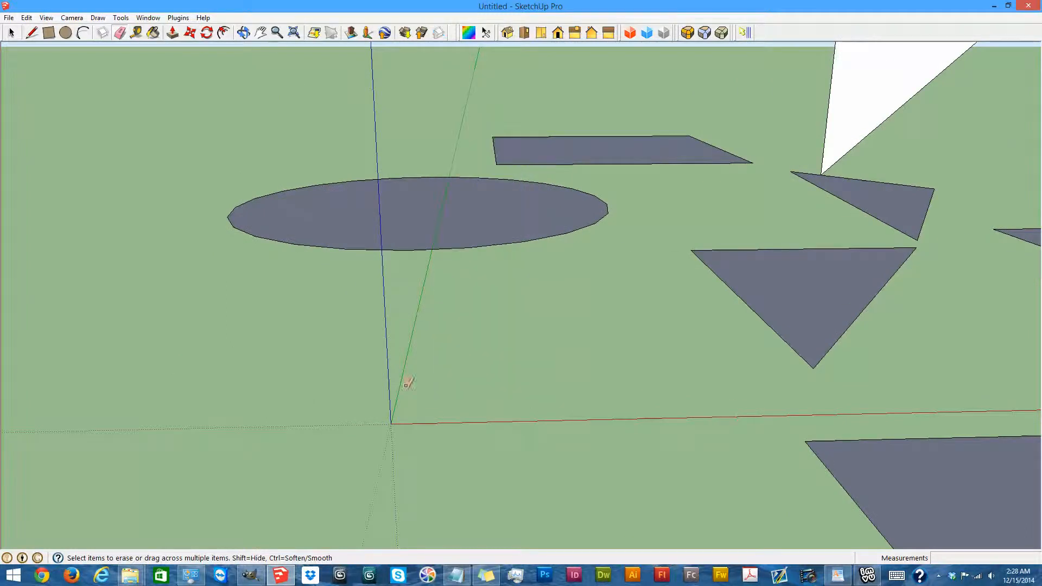
pyautogui.scroll(-8, 521, 366)
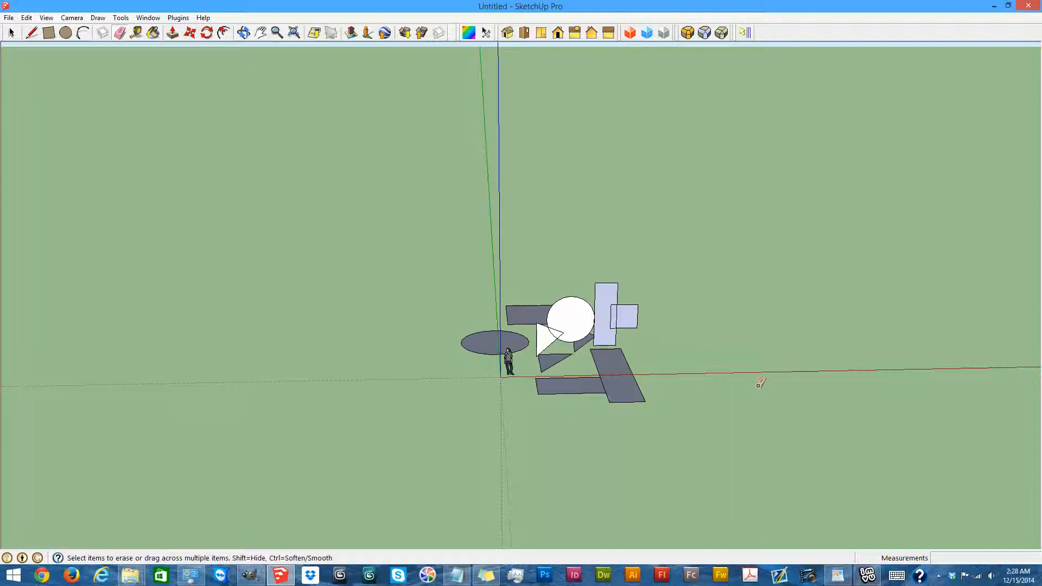
# - Activate Paint Bucket and place the Materials window clear of the drawn shapes
pyautogui.moveTo(759, 383); pyautogui.dragTo(531, 289, button='middle')
pyautogui.click(243, 33)
pyautogui.moveTo(734, 175)
pyautogui.mouseDown()
pyautogui.moveTo(644, 216)
pyautogui.moveTo(695, 239)
pyautogui.moveTo(732, 239)
pyautogui.moveTo(722, 231)
pyautogui.mouseUp()
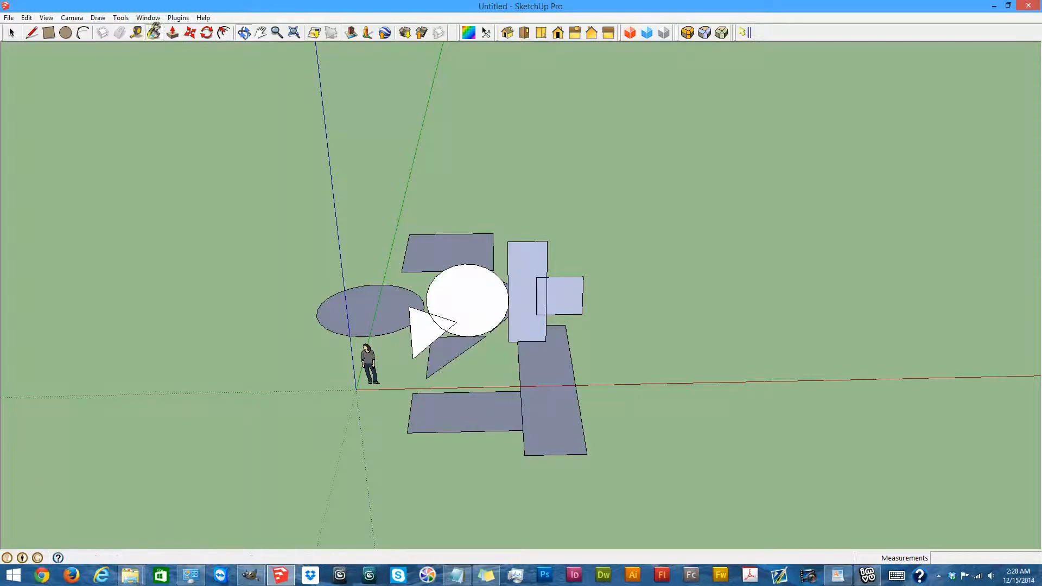
pyautogui.click(153, 33)
pyautogui.moveTo(124, 135); pyautogui.dragTo(77, 84)
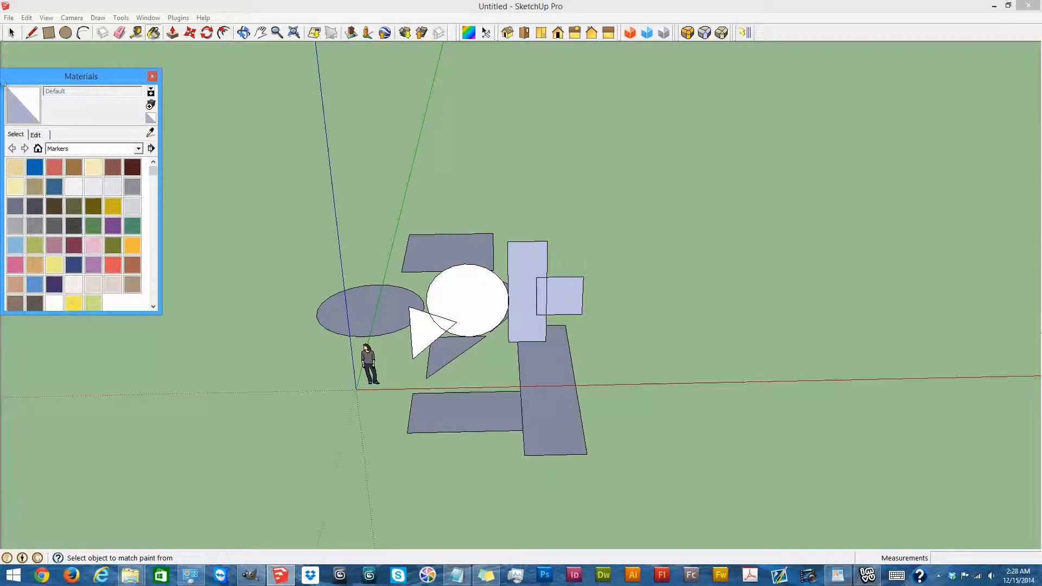
# - Push/Pull the long ground rectangle and the one adjoining it up into low slabs, and shorten the long slab from its near end
pyautogui.click(172, 33)
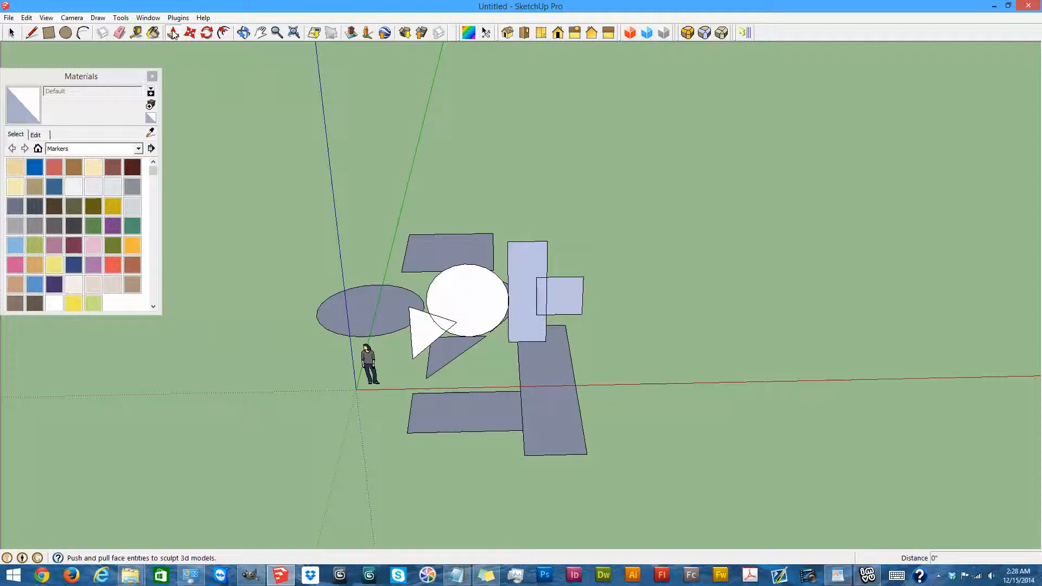
pyautogui.click(562, 427)
pyautogui.click(561, 416)
pyautogui.click(498, 428)
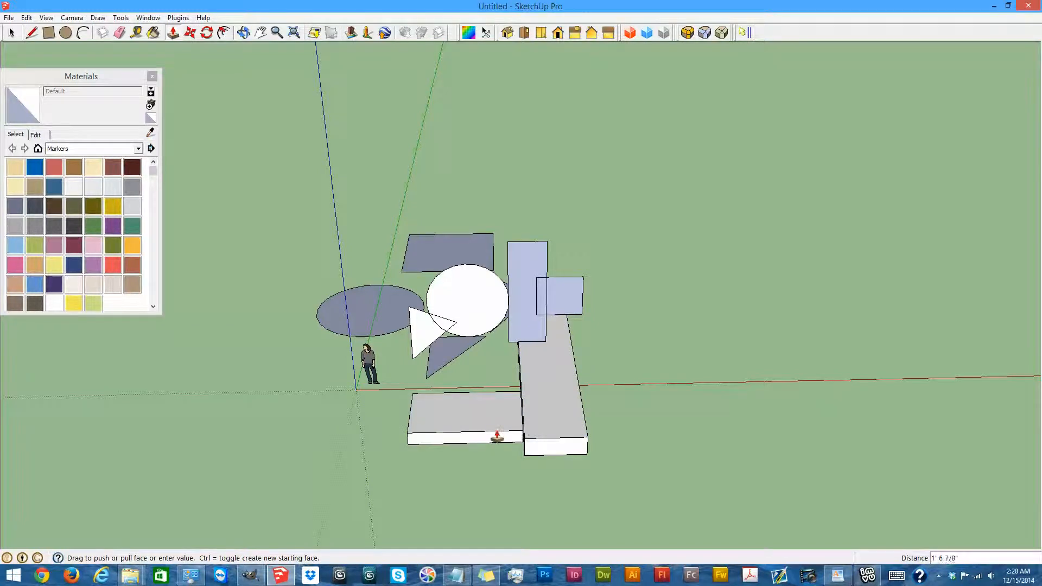
pyautogui.click(496, 434)
pyautogui.click(556, 446)
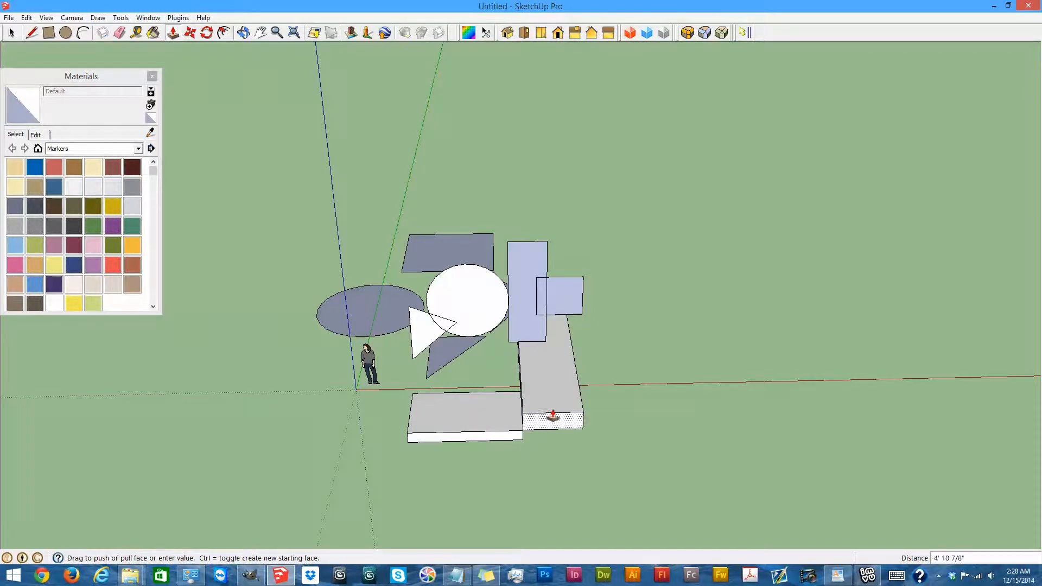
# - Push/Pull the small upright rectangle, its overlap and the tall upright rectangle into separate blocks, making the tall one about 5' deep
pyautogui.click(564, 303)
pyautogui.click(544, 308)
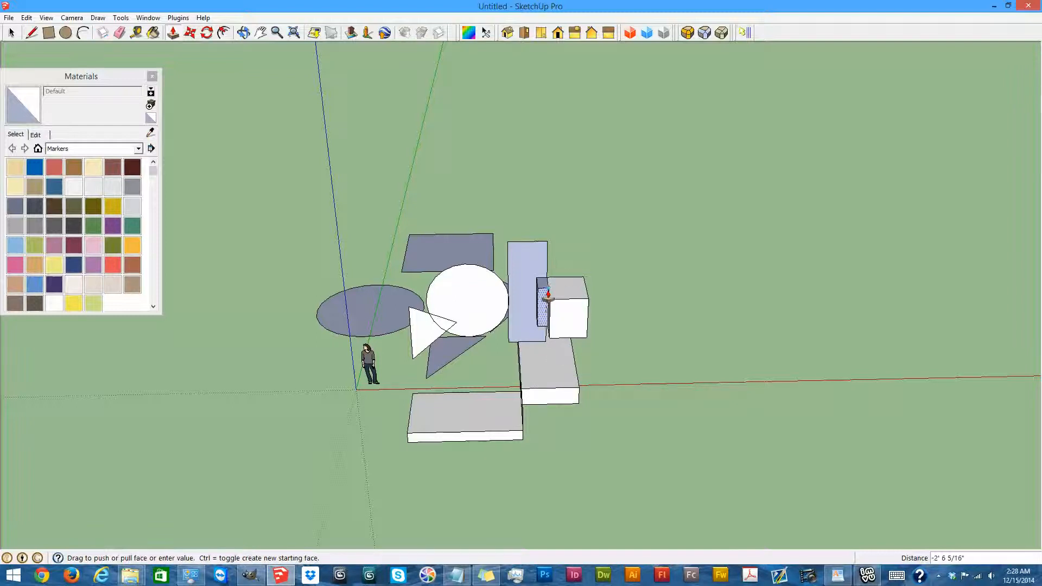
pyautogui.click(539, 344)
pyautogui.click(526, 271)
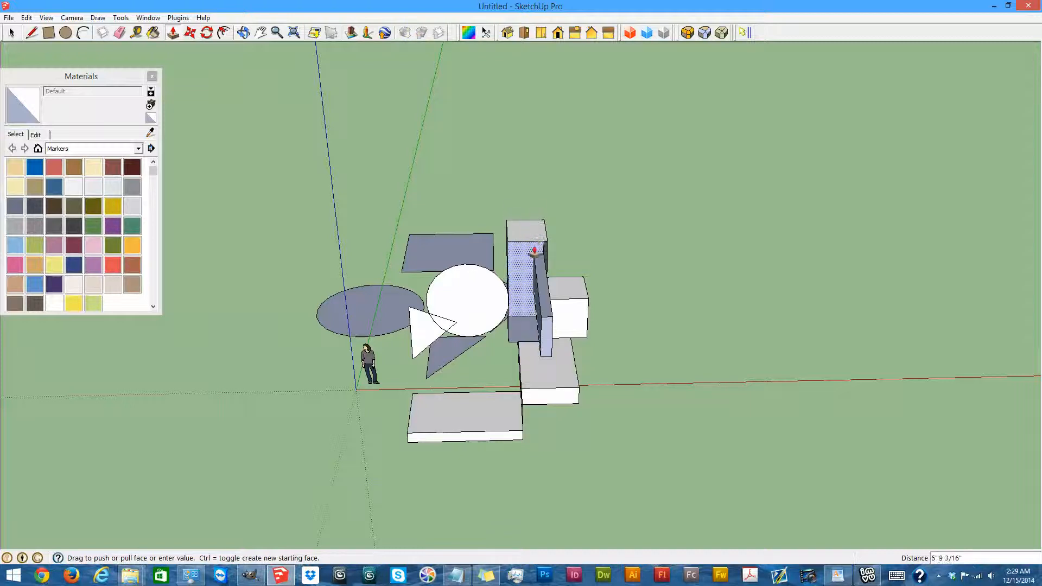
pyautogui.click(535, 287)
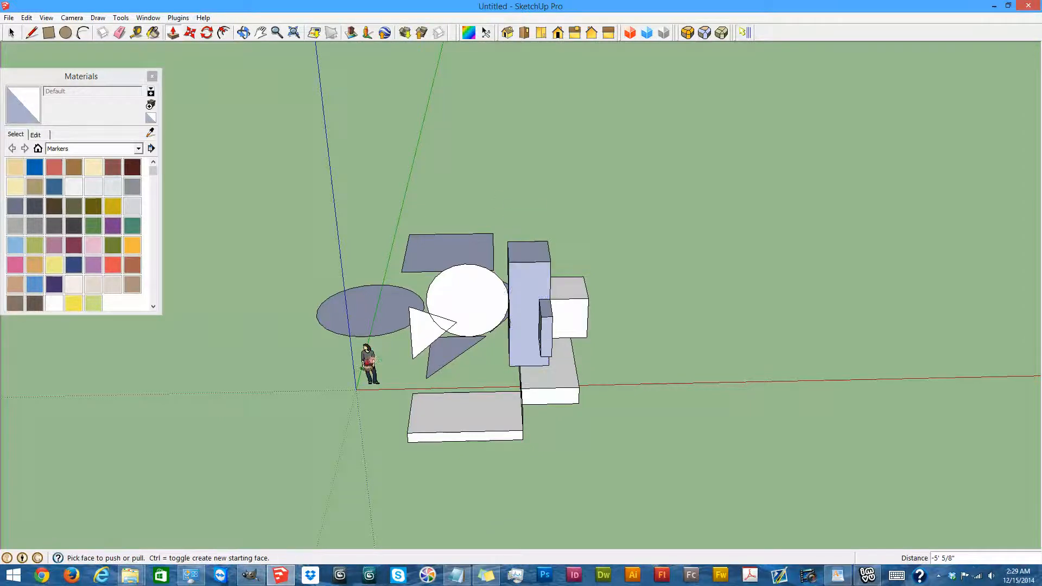
# - Push the upright circle back about 4' into a cylinder and extend a face of the triangular overlap inside it about 5' 11"
pyautogui.click(443, 301)
pyautogui.click(442, 303)
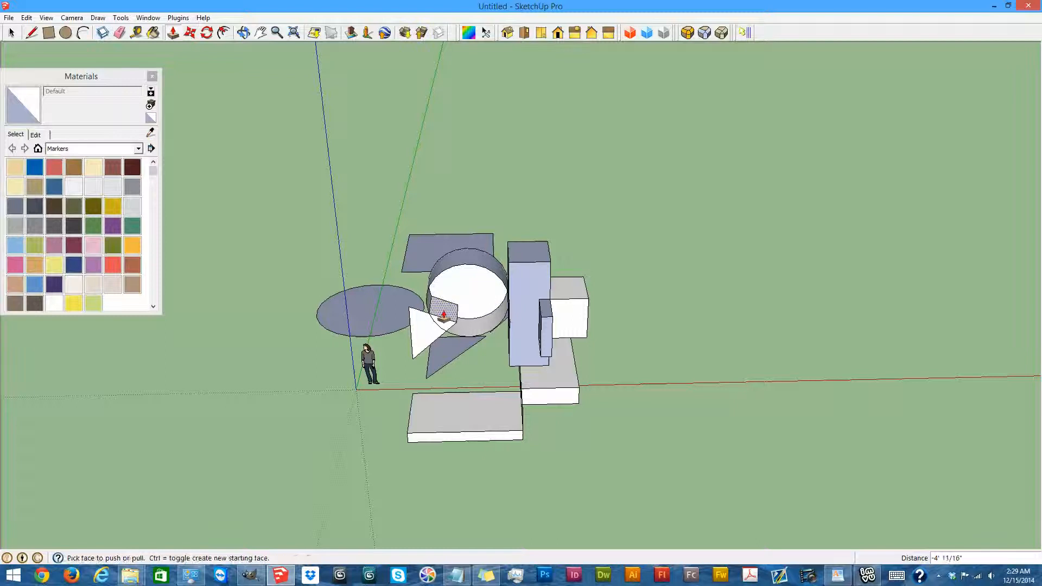
pyautogui.click(441, 309)
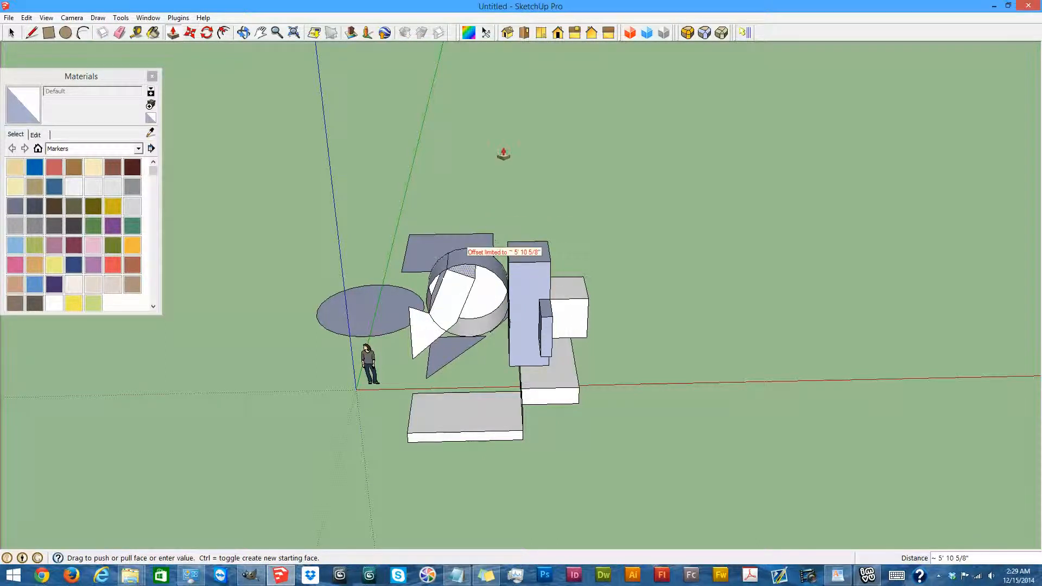
pyautogui.click(493, 181)
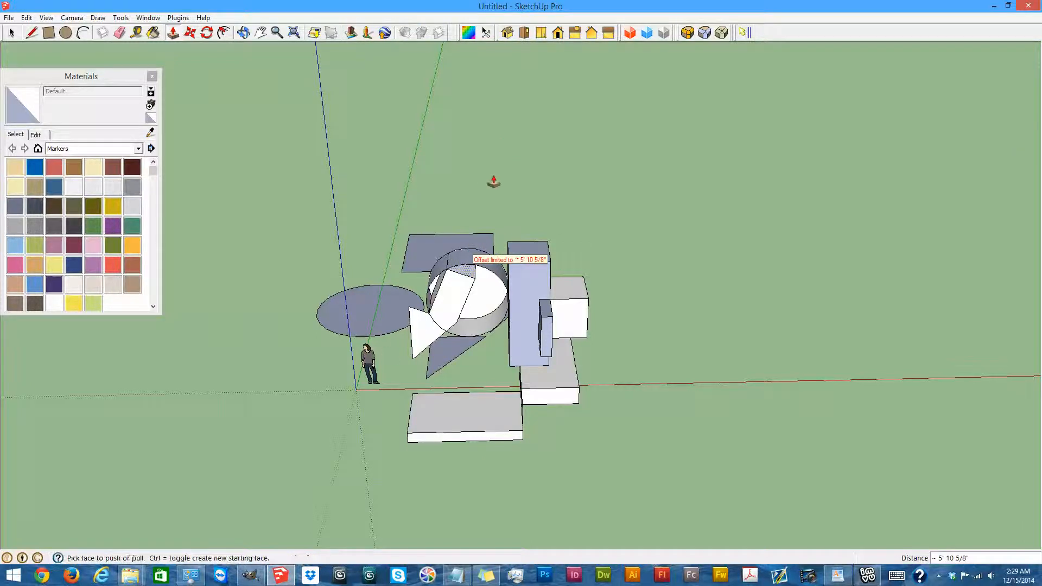
# - Push/Pull the white triangle forward about 14' 9", then extend its upper face about 8' 11" and its outer side about 6' 8"
pyautogui.click(427, 336)
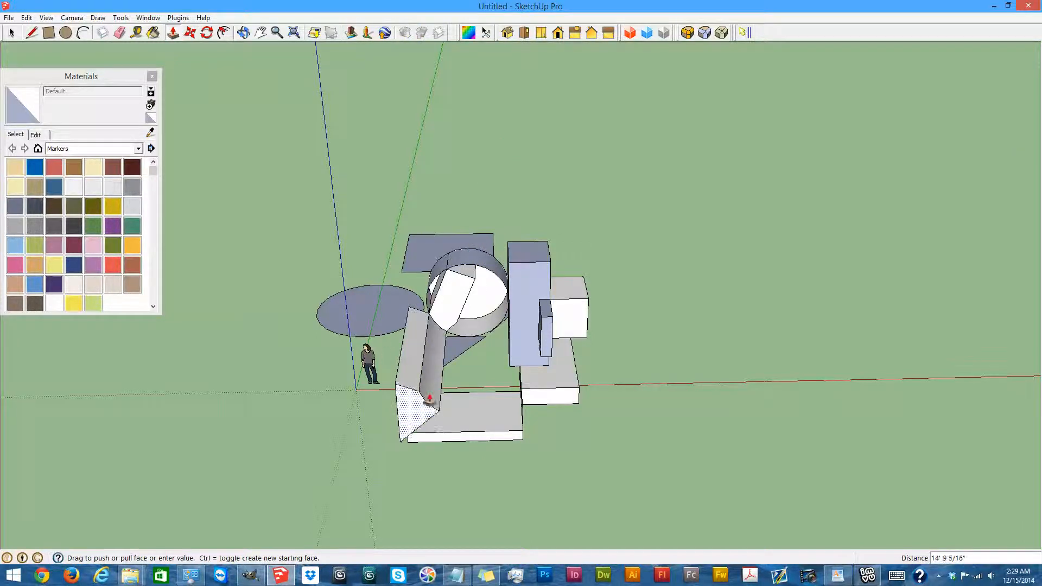
pyautogui.click(428, 399)
pyautogui.click(412, 320)
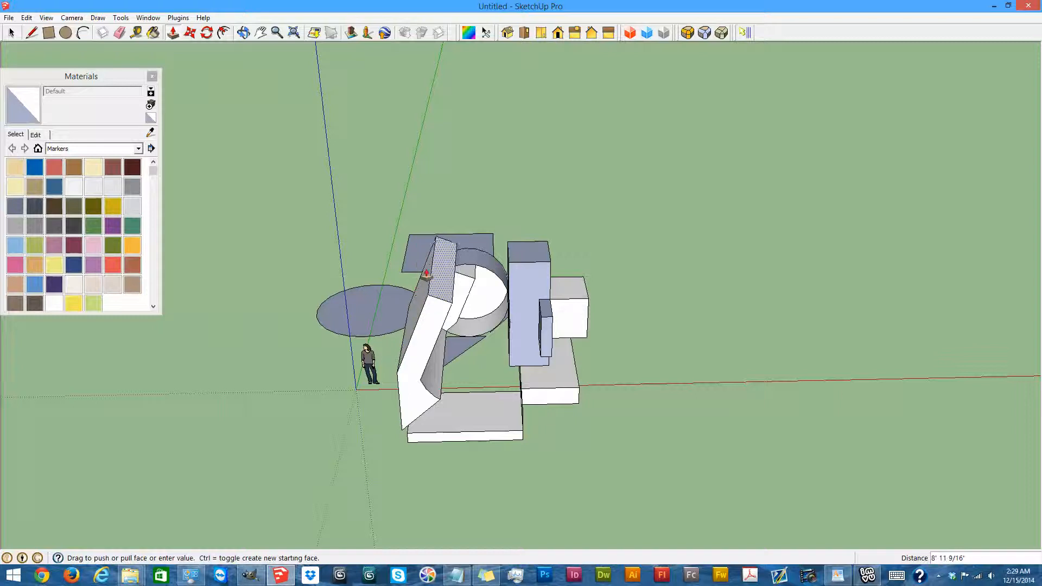
pyautogui.click(425, 274)
pyautogui.click(406, 328)
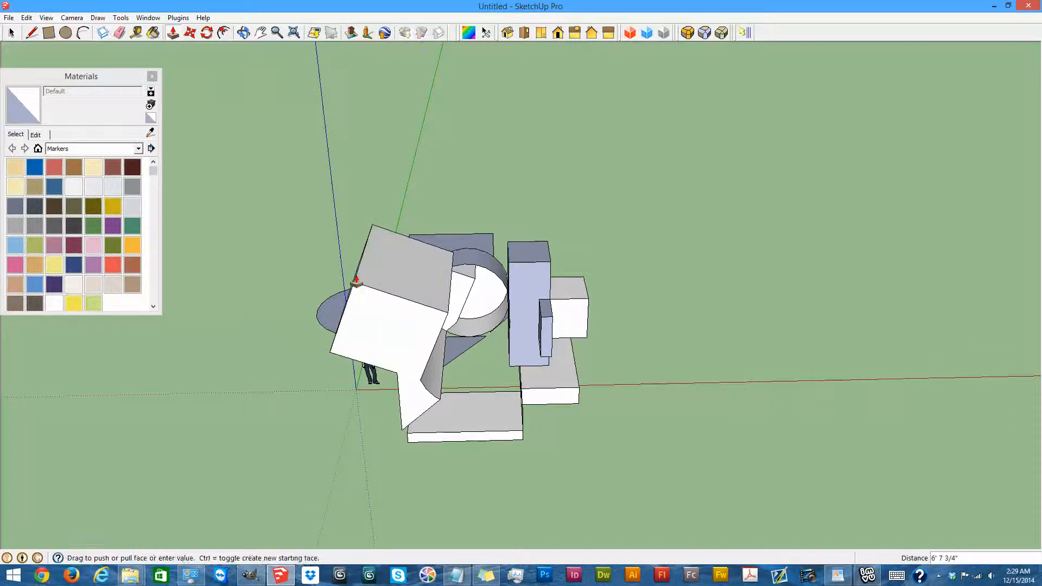
pyautogui.click(356, 281)
# - Push/Pull the flat ground circle near the figure up into a low cylinder
pyautogui.click(244, 33)
pyautogui.moveTo(197, 255); pyautogui.dragTo(576, 329)
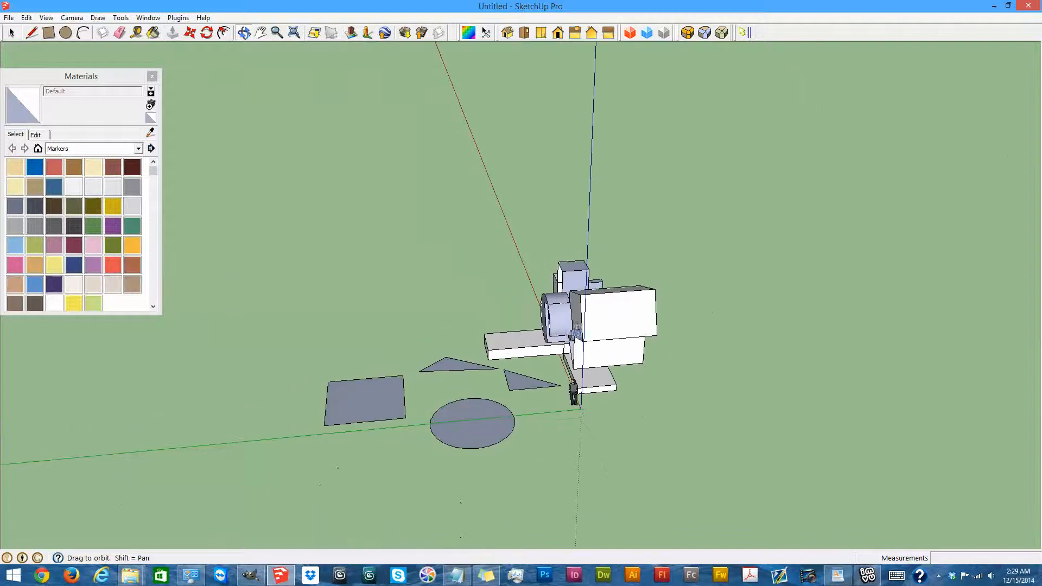
pyautogui.moveTo(477, 395); pyautogui.dragTo(461, 380)
pyautogui.click(172, 32)
pyautogui.click(415, 424)
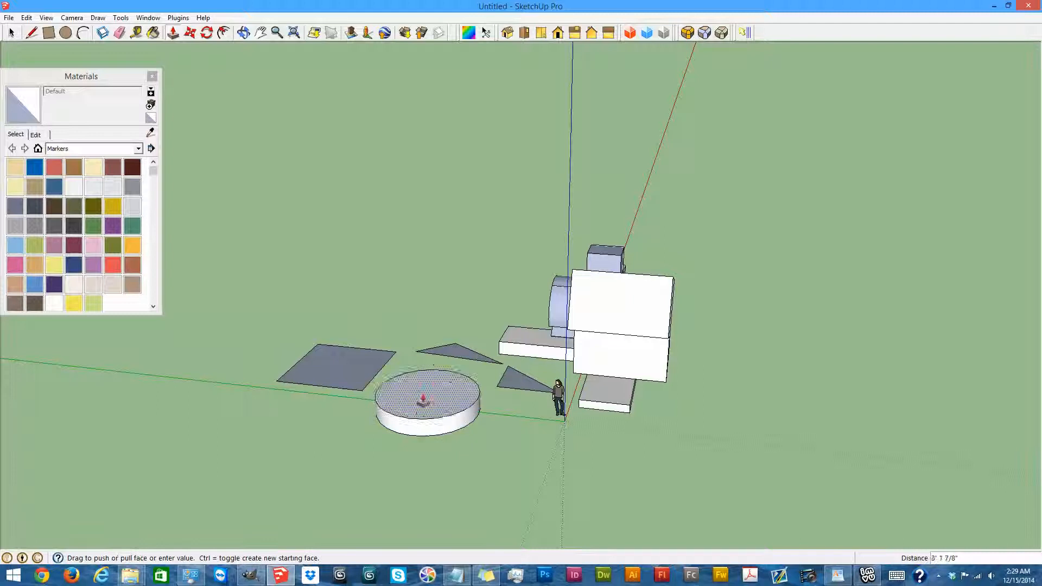
pyautogui.click(423, 399)
# - Push/Pull both ground triangles and the remaining flat rectangle up to the same height, about 4' 4"
pyautogui.click(442, 348)
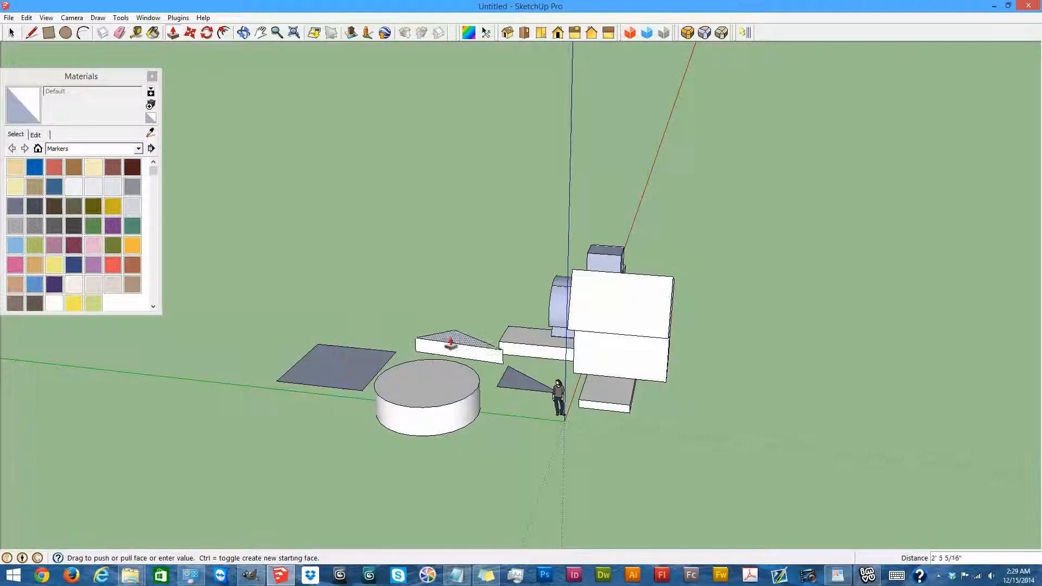
pyautogui.click(427, 373)
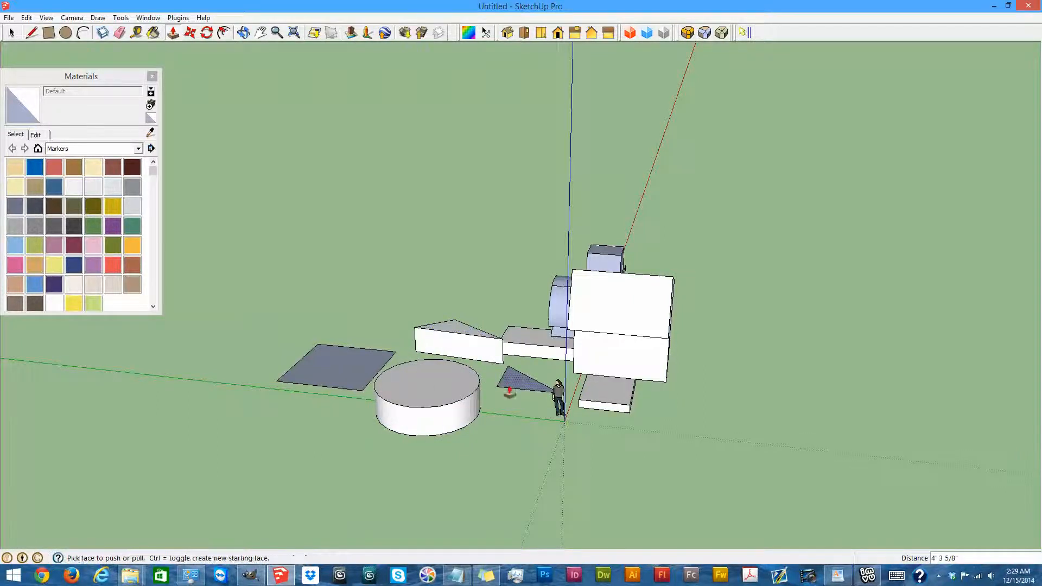
pyautogui.doubleClick(512, 384)
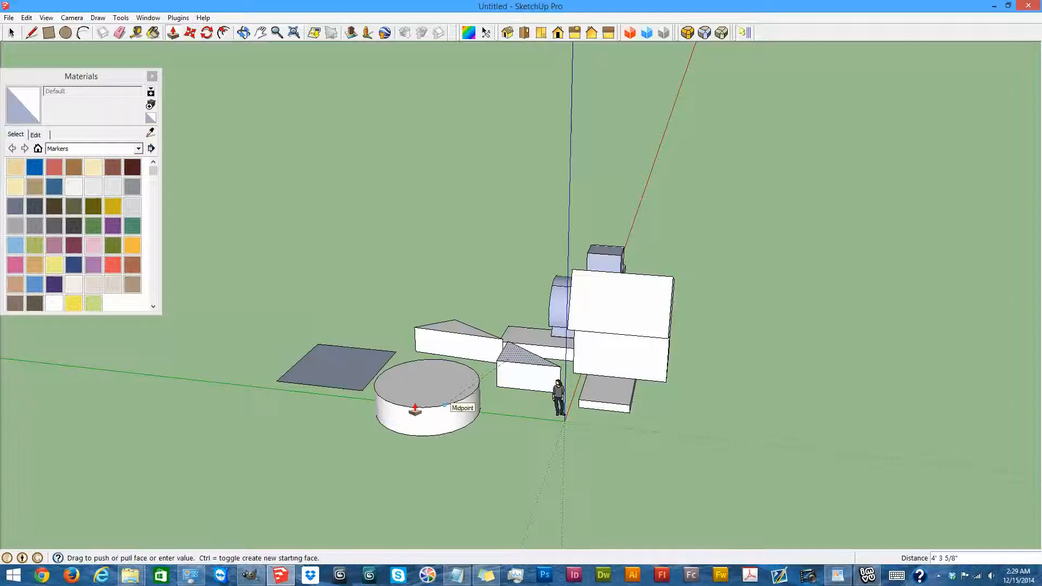
pyautogui.doubleClick(355, 386)
pyautogui.click(391, 406)
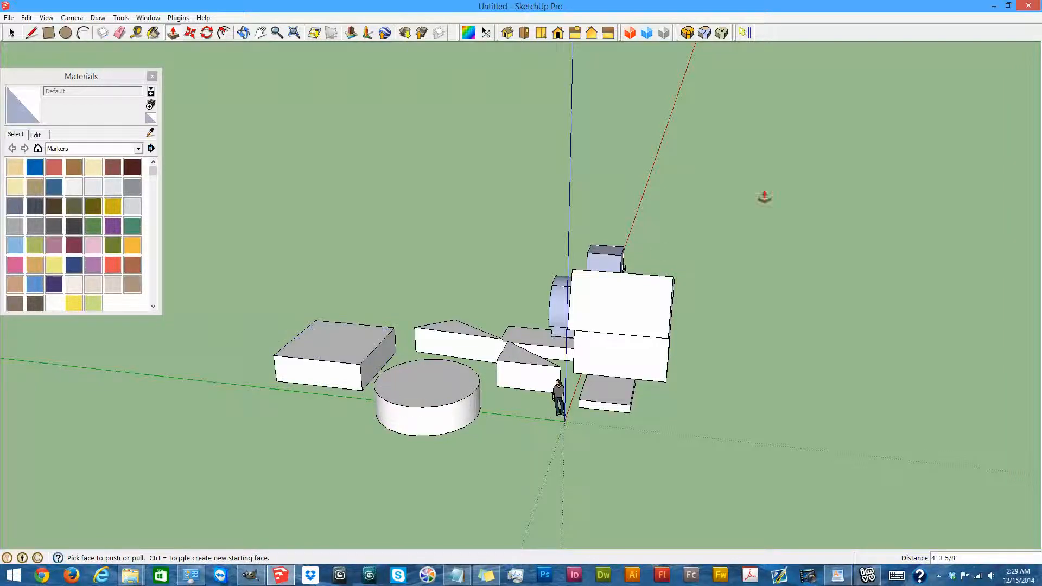
# - Push/Pull the crescent-shaped back face of the upright cylinder about 1' 9"
pyautogui.click(243, 32)
pyautogui.moveTo(554, 179); pyautogui.dragTo(678, 225)
pyautogui.moveTo(490, 446); pyautogui.dragTo(209, 149)
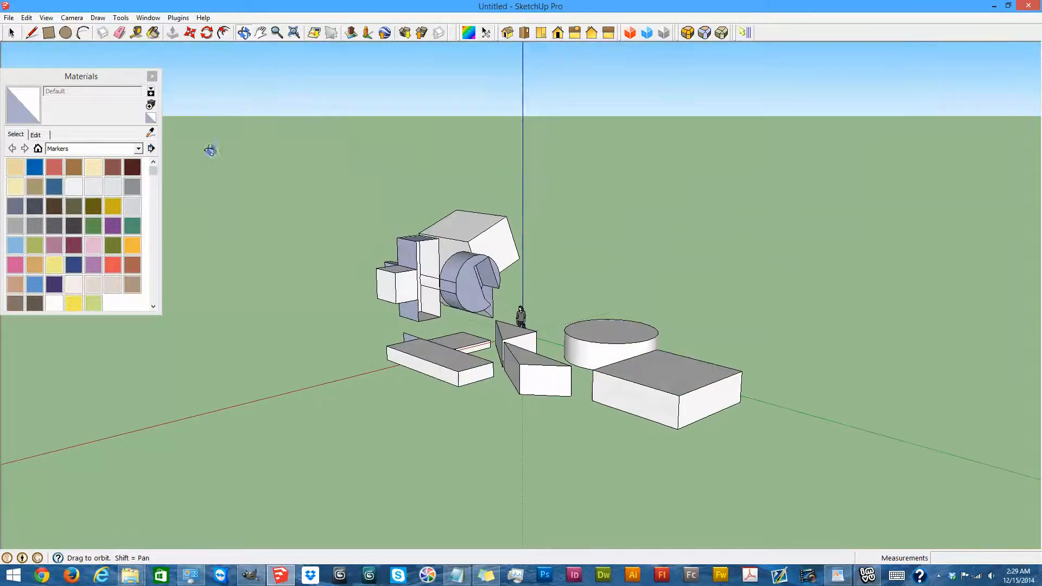
pyautogui.click(173, 33)
pyautogui.moveTo(472, 295)
pyautogui.mouseDown()
pyautogui.moveTo(505, 308)
pyautogui.moveTo(462, 292)
pyautogui.mouseUp()
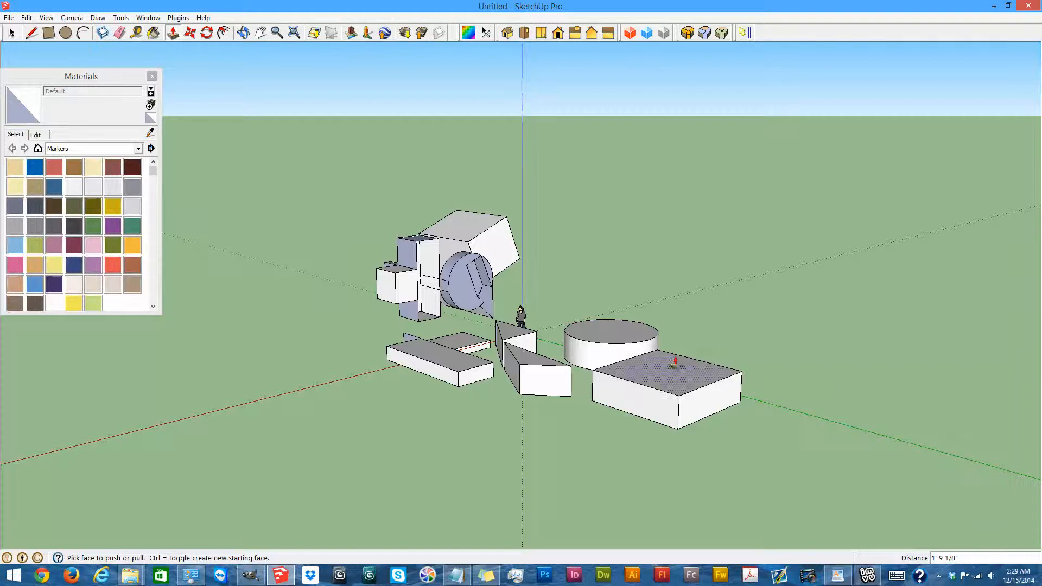
# - Raise the top of the rectangular box with Push/Pull and push one of its sides in about 4' 1"
pyautogui.doubleClick(658, 384)
pyautogui.moveTo(613, 395); pyautogui.dragTo(669, 372)
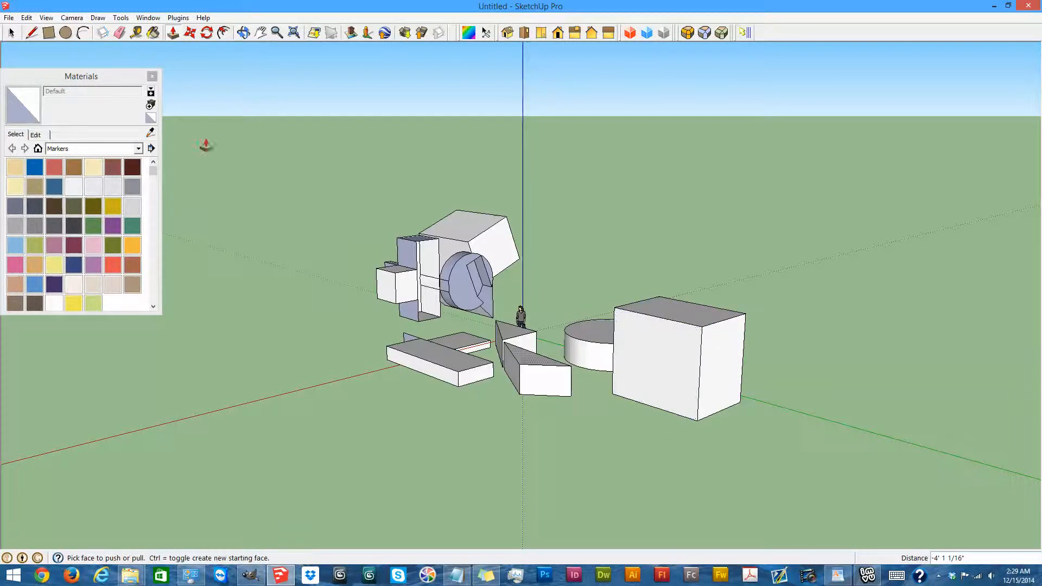
# - Select the entire tall box standing apart behind the cylinder and triangular blocks
pyautogui.click(244, 32)
pyautogui.moveTo(304, 179); pyautogui.dragTo(675, 374)
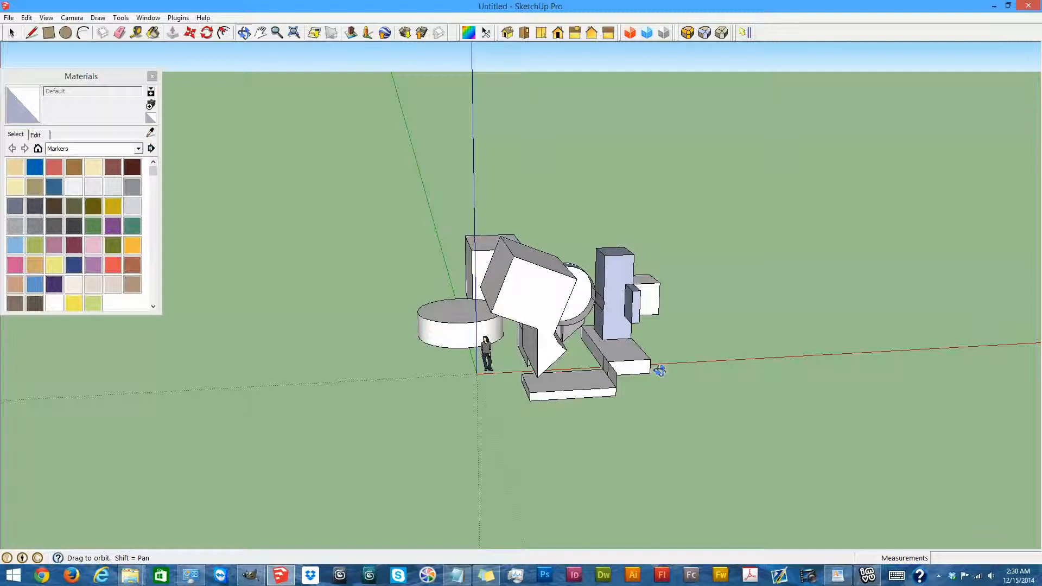
pyautogui.click(190, 32)
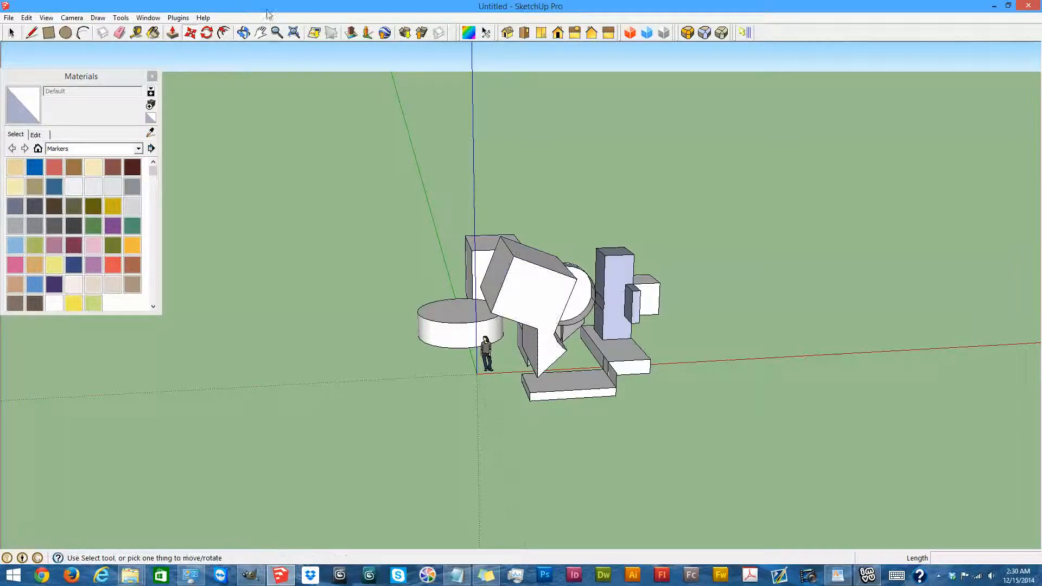
pyautogui.click(243, 33)
pyautogui.moveTo(658, 165); pyautogui.dragTo(537, 424)
pyautogui.moveTo(782, 185); pyautogui.dragTo(811, 186)
pyautogui.moveTo(903, 96); pyautogui.dragTo(899, 91)
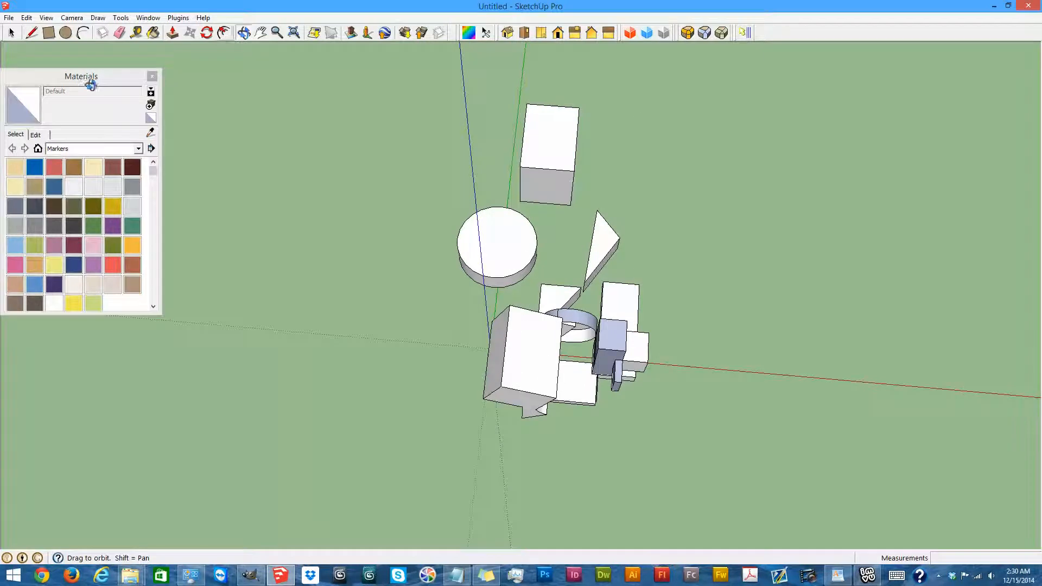
pyautogui.click(11, 34)
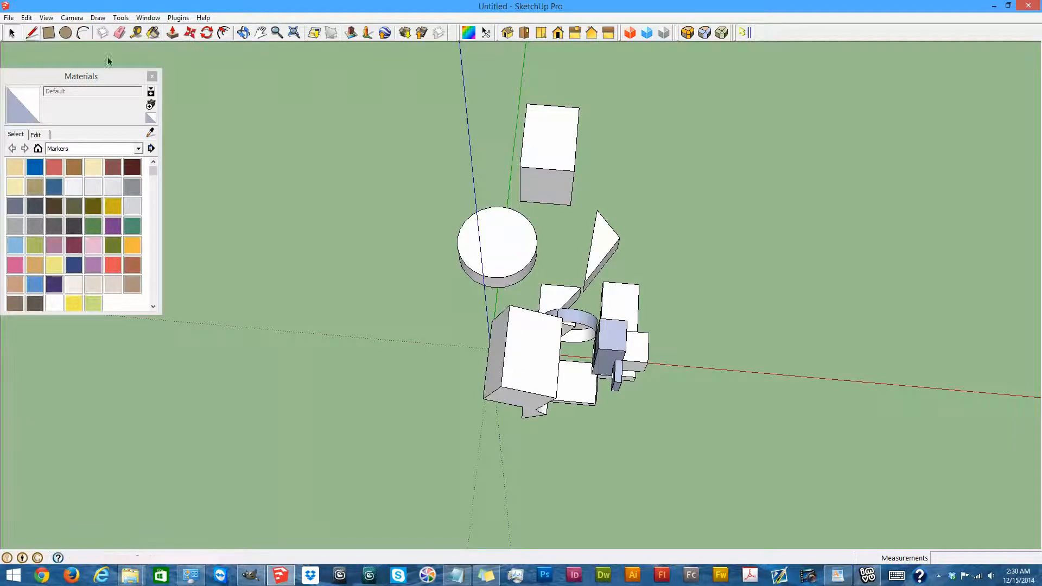
pyautogui.moveTo(506, 70); pyautogui.dragTo(598, 213)
pyautogui.moveTo(619, 211); pyautogui.dragTo(620, 207)
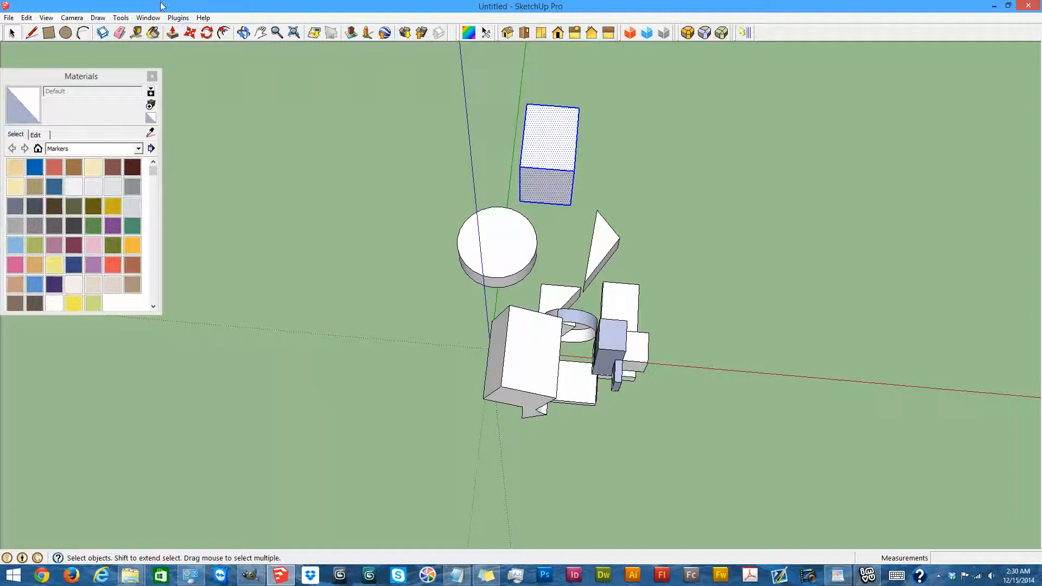
# - Move the selected box along the red axis past the other shapes, then about 46' along the green axis towards the front
pyautogui.click(190, 33)
pyautogui.click(608, 212)
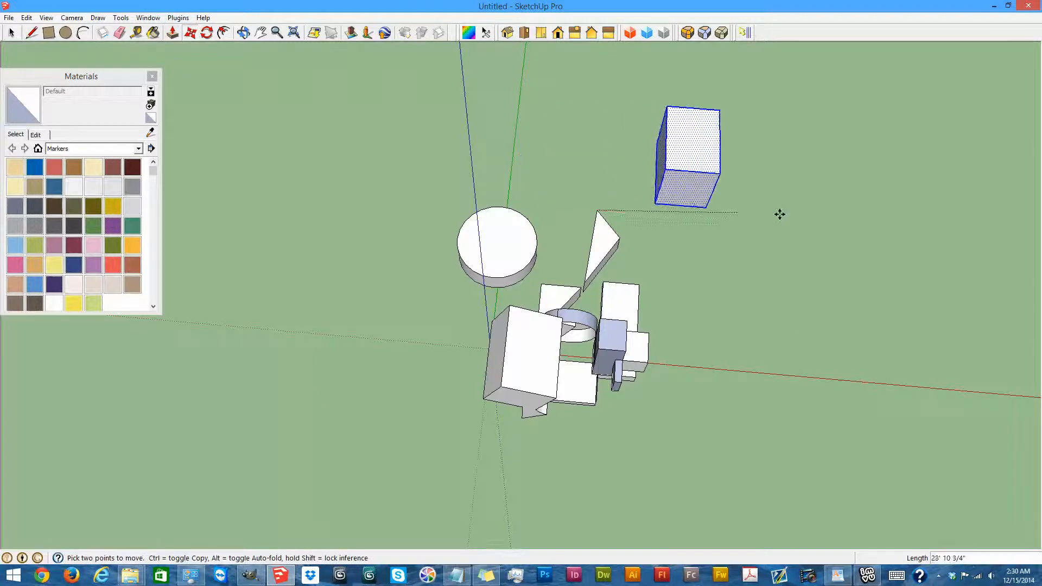
pyautogui.click(836, 231)
pyautogui.click(833, 228)
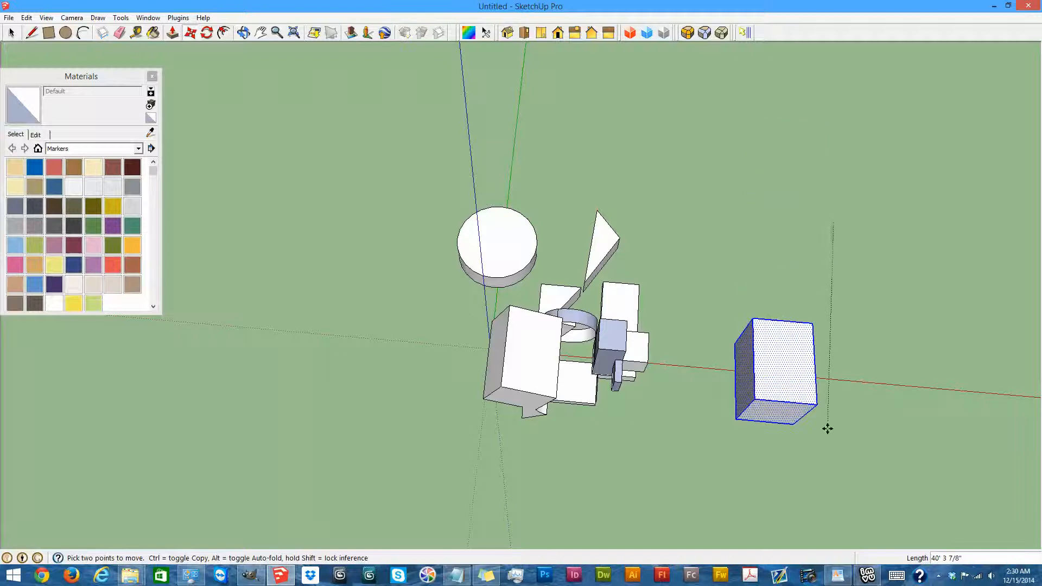
pyautogui.click(848, 457)
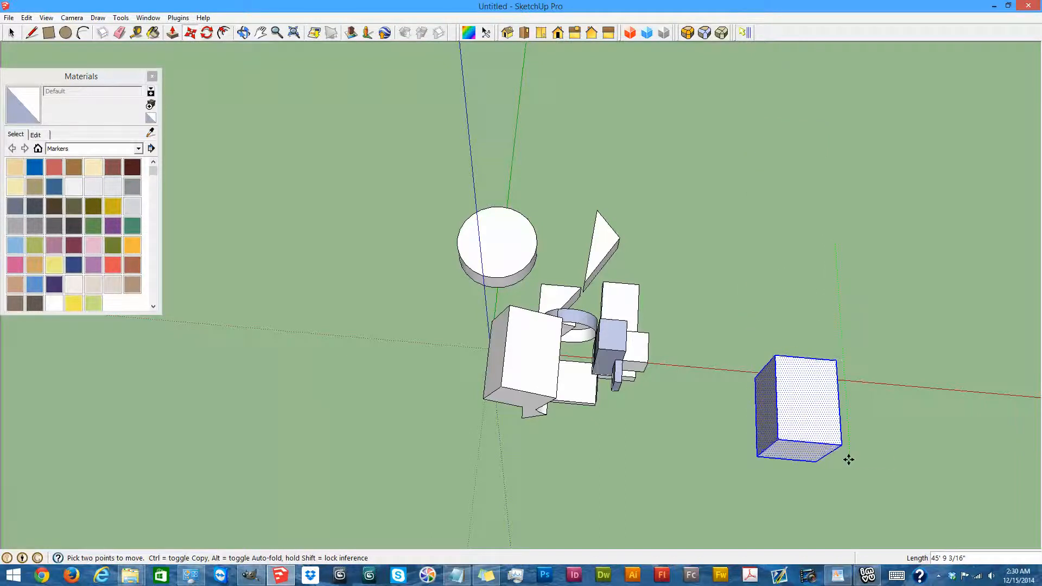
# - Try moving the box back about 32' 6" along the red axis onto the slab and then pulling it away from there
pyautogui.click(891, 482)
pyautogui.click(695, 456)
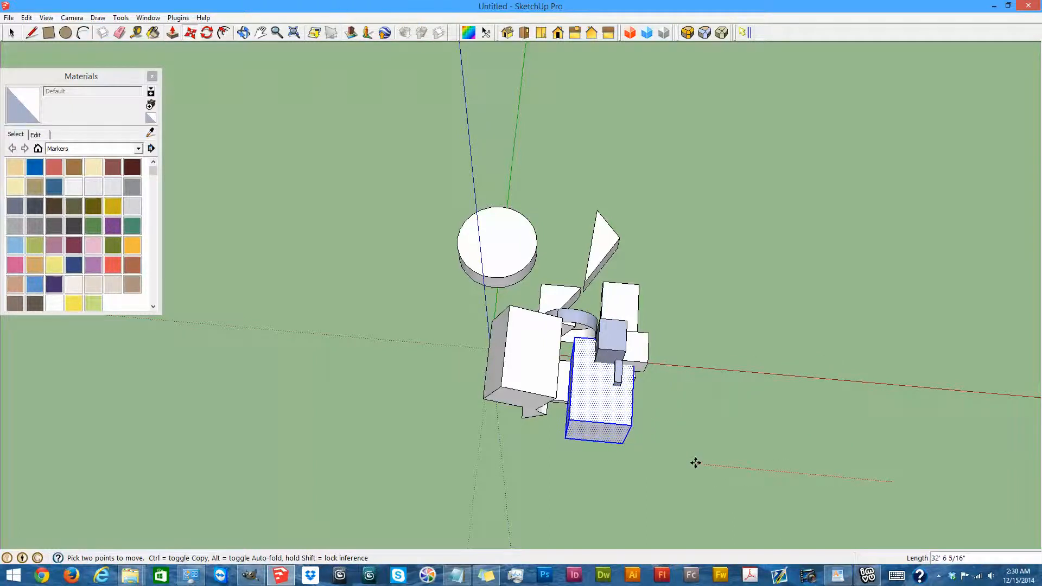
pyautogui.click(243, 33)
pyautogui.moveTo(418, 423); pyautogui.dragTo(616, 169)
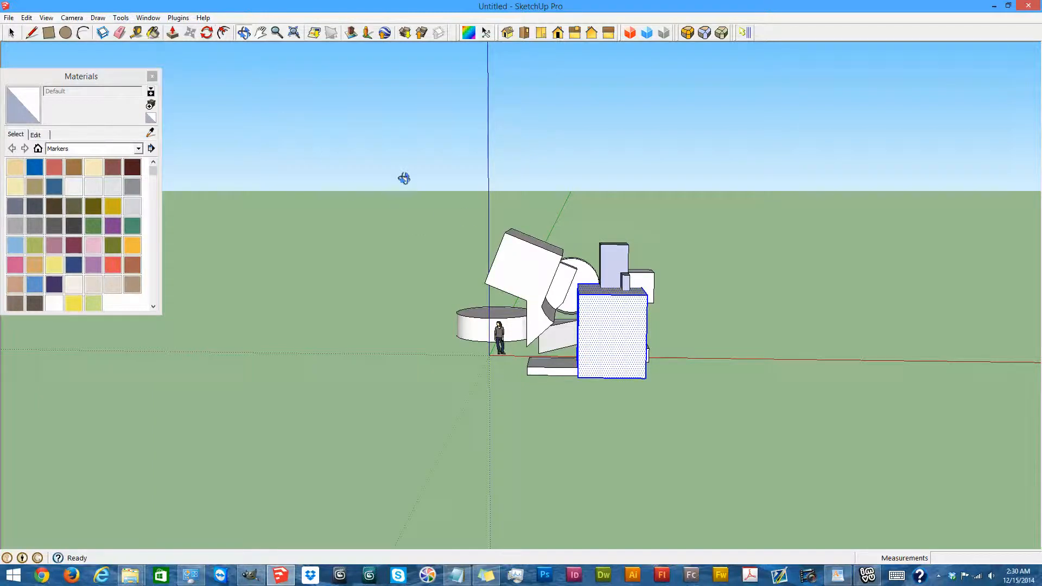
pyautogui.press('m')
pyautogui.moveTo(600, 196); pyautogui.dragTo(703, 100)
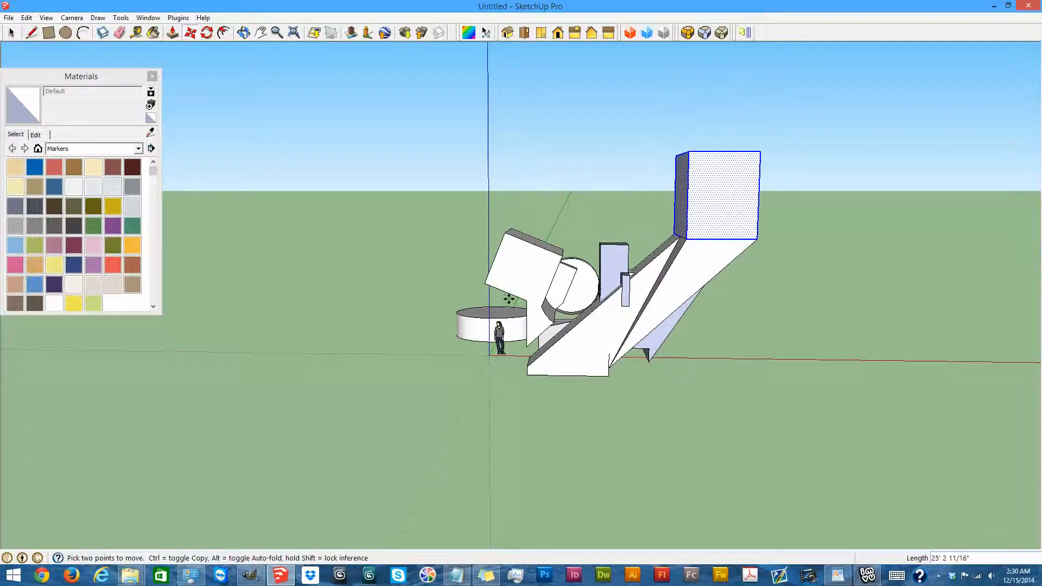
pyautogui.moveTo(643, 191); pyautogui.dragTo(648, 296)
# - Undo the last three box moves and reposition the box clear of the other shapes
pyautogui.hotkey('ctrl', 'z')
pyautogui.hotkey('ctrl', 'z')
pyautogui.hotkey('ctrl', 'z')
pyautogui.moveTo(836, 353); pyautogui.dragTo(781, 318)
# - Try to swing the box with Rotate around a pivot placed beside it on the red axis
pyautogui.click(245, 32)
pyautogui.moveTo(406, 131); pyautogui.dragTo(386, 314)
pyautogui.scroll(-2, 385, 314)
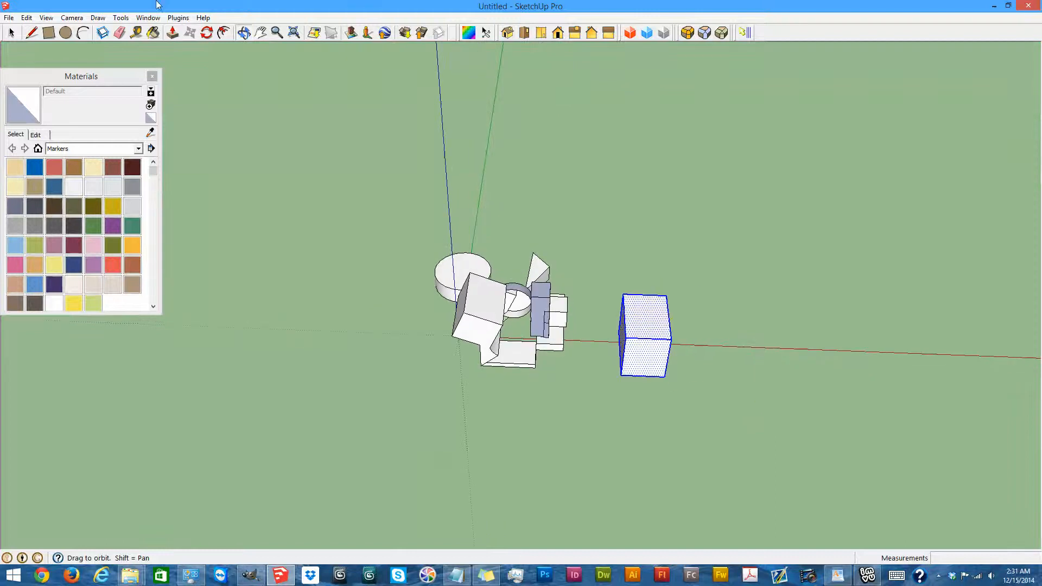
pyautogui.click(206, 34)
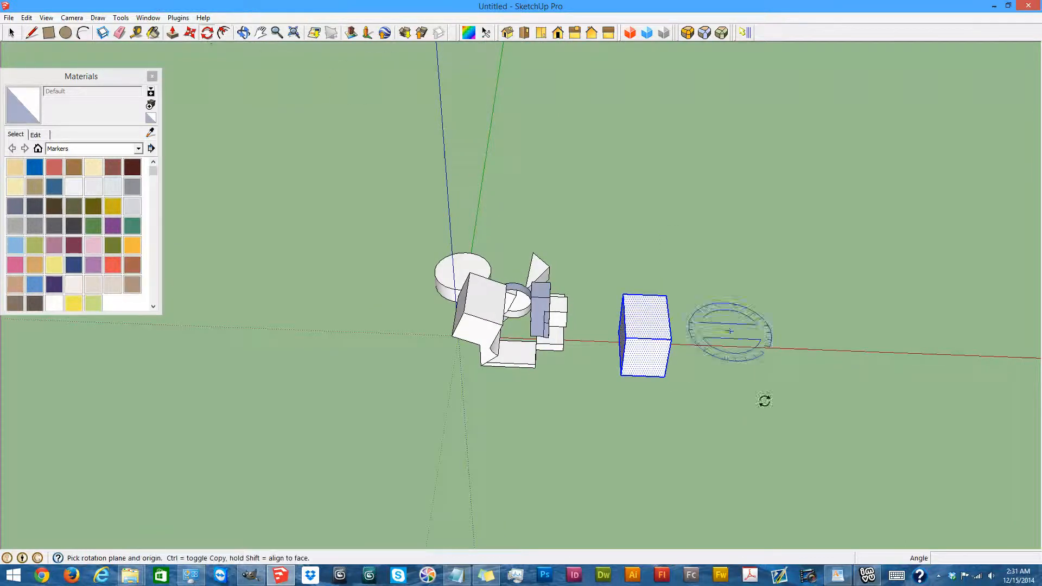
pyautogui.click(723, 345)
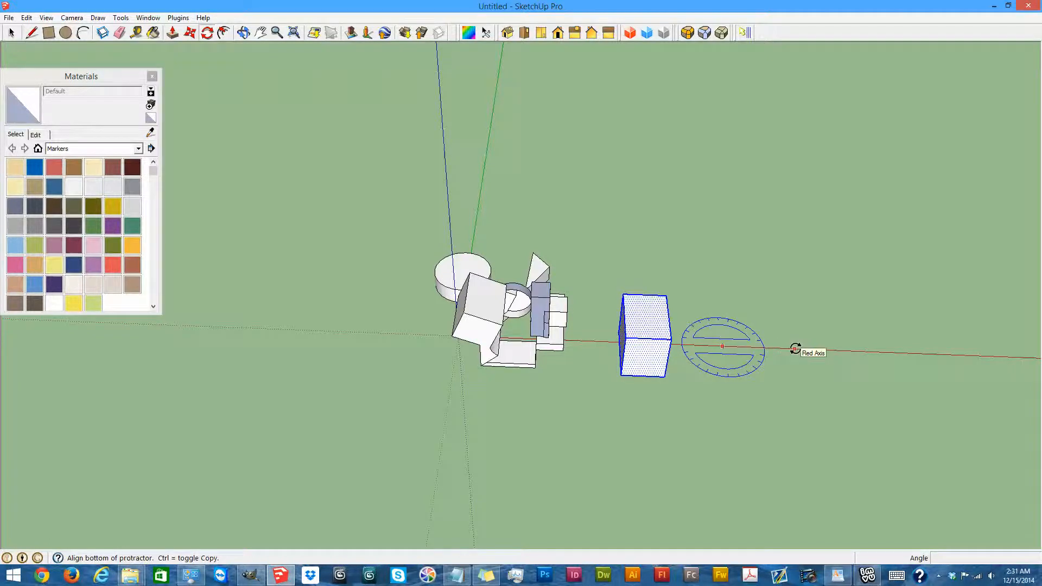
pyautogui.click(794, 348)
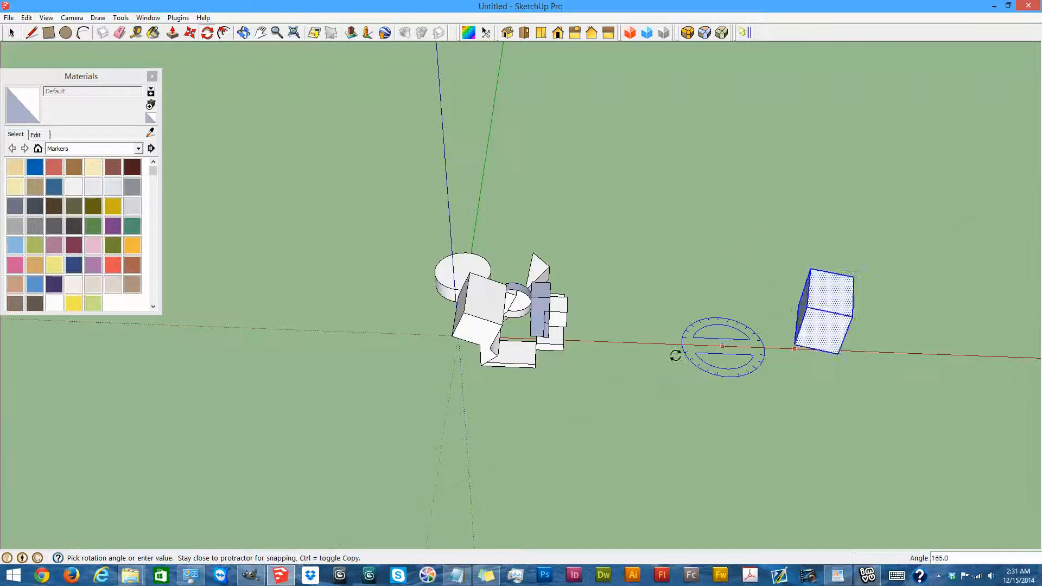
pyautogui.press('Escape')
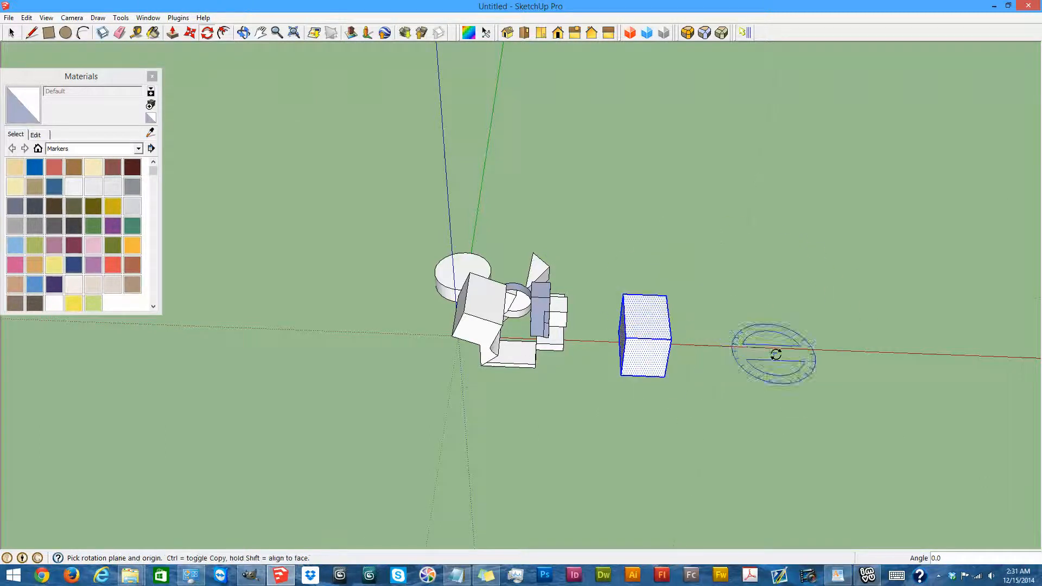
# - Rotate the selected box 30° about a point on its own top face
pyautogui.click(647, 317)
pyautogui.click(709, 322)
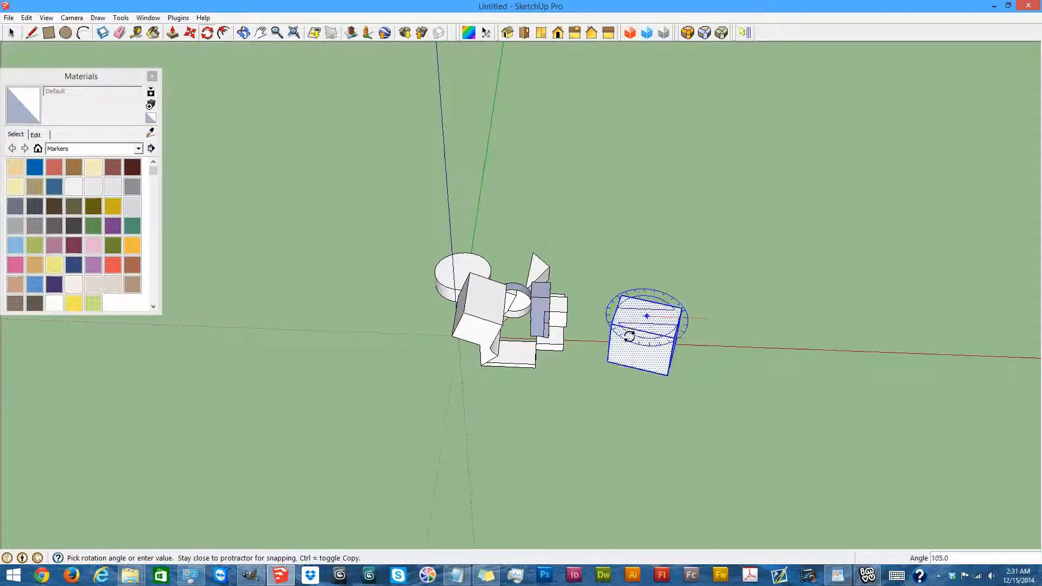
pyautogui.click(689, 333)
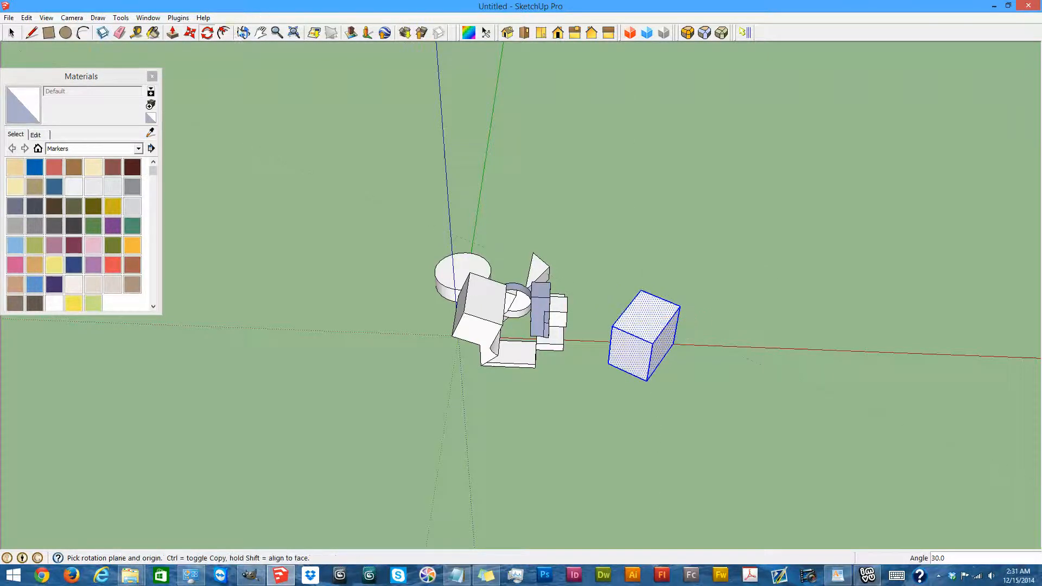
# - Rotate the box in the plane perpendicular to the red axis around a pivot above it, viewed from the right side
pyautogui.click(244, 33)
pyautogui.moveTo(407, 103); pyautogui.dragTo(309, 125)
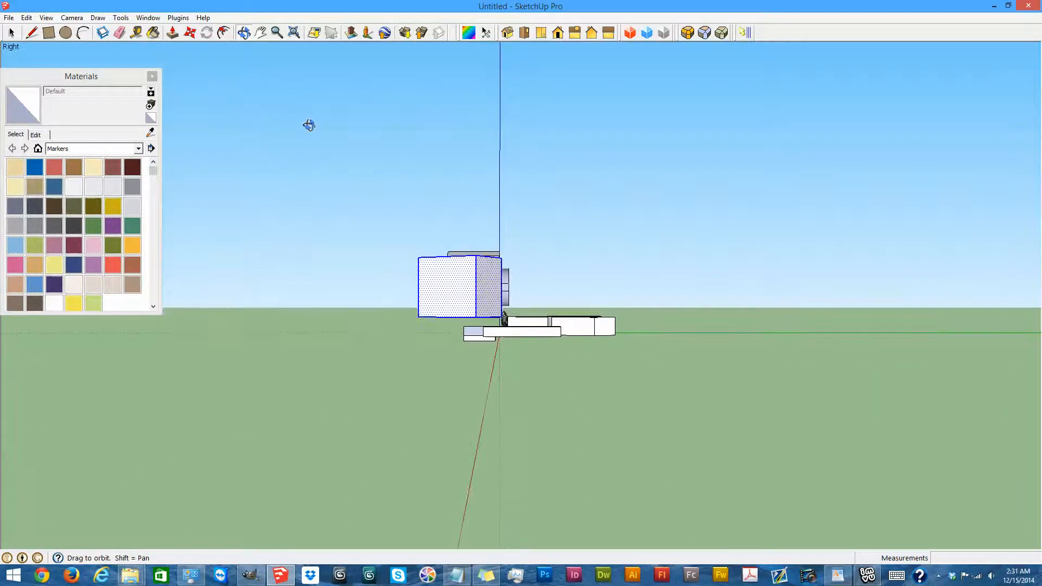
pyautogui.click(207, 32)
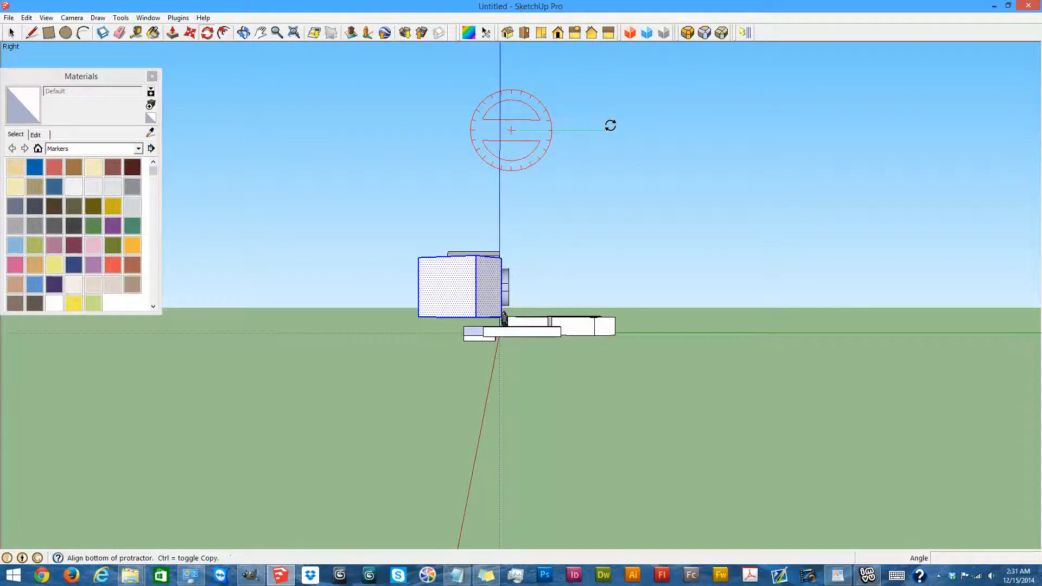
pyautogui.click(608, 129)
pyautogui.click(546, 260)
# - Rotate the selected box in its top face's plane around a pivot in the middle of that face
pyautogui.click(243, 33)
pyautogui.moveTo(388, 190); pyautogui.dragTo(466, 330)
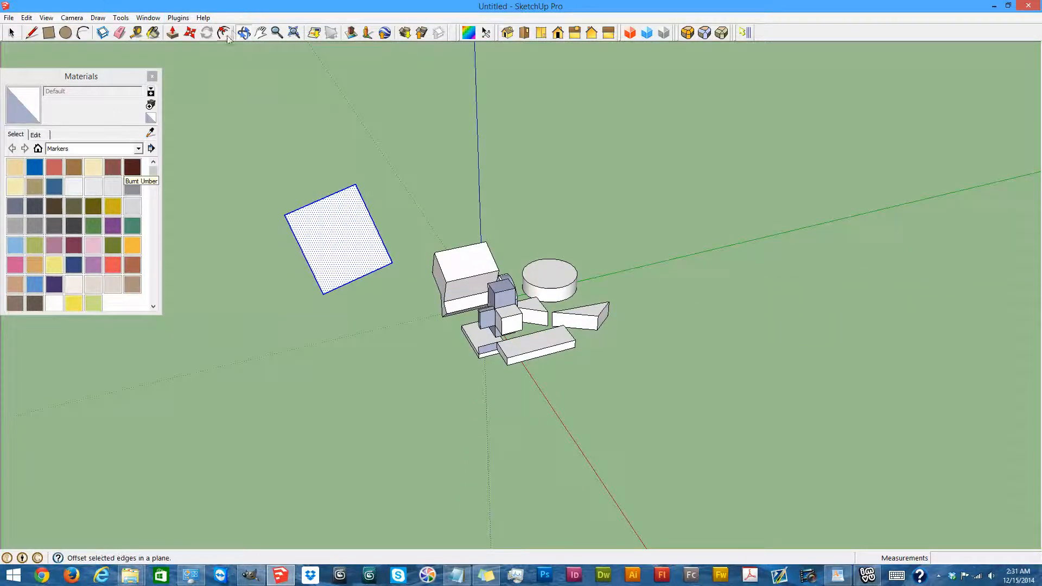
pyautogui.click(206, 32)
pyautogui.click(335, 239)
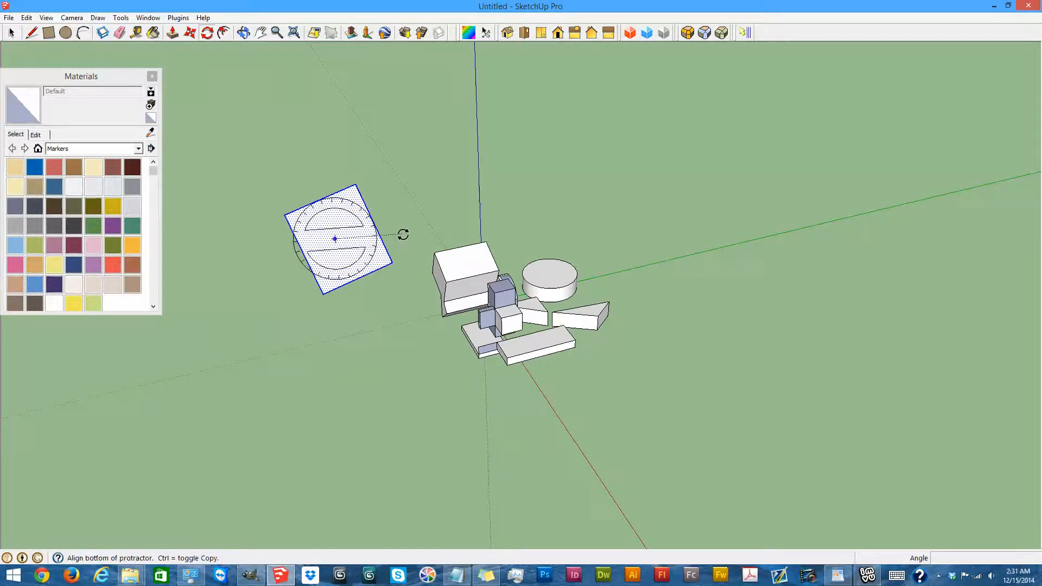
pyautogui.click(403, 218)
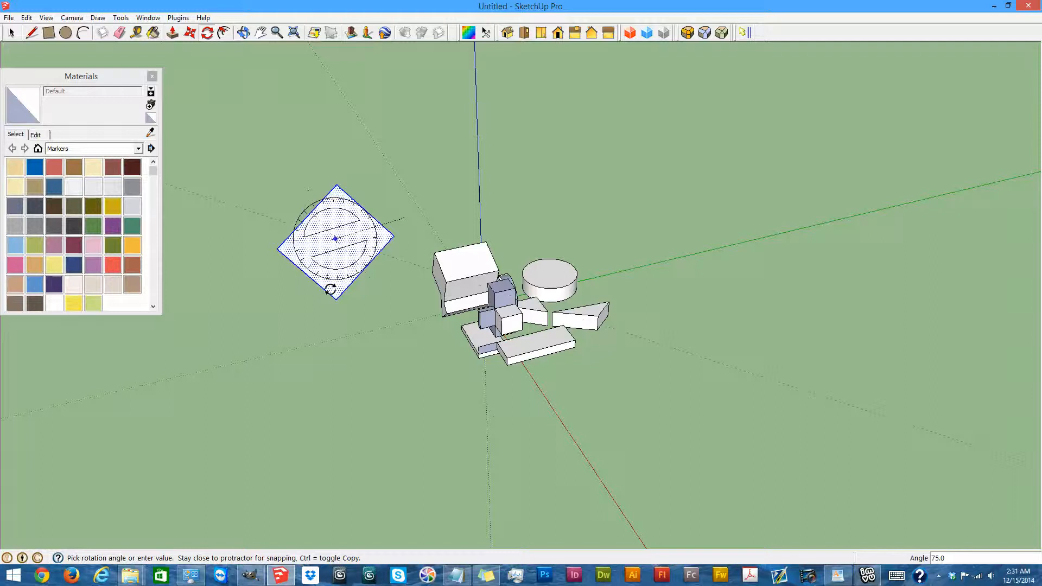
pyautogui.click(321, 211)
# - Draw a ground rectangle about 22' by 58' beside the existing shapes and extrude it about 19' into a long box
pyautogui.click(244, 32)
pyautogui.moveTo(320, 335); pyautogui.dragTo(753, 360)
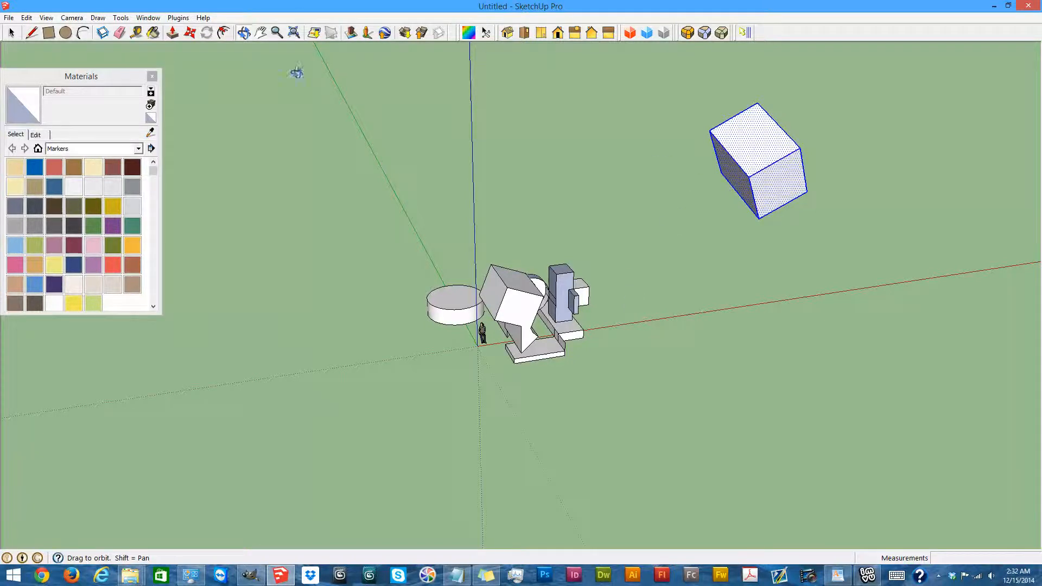
pyautogui.click(244, 33)
pyautogui.moveTo(716, 296); pyautogui.dragTo(545, 199)
pyautogui.moveTo(605, 385); pyautogui.dragTo(534, 201)
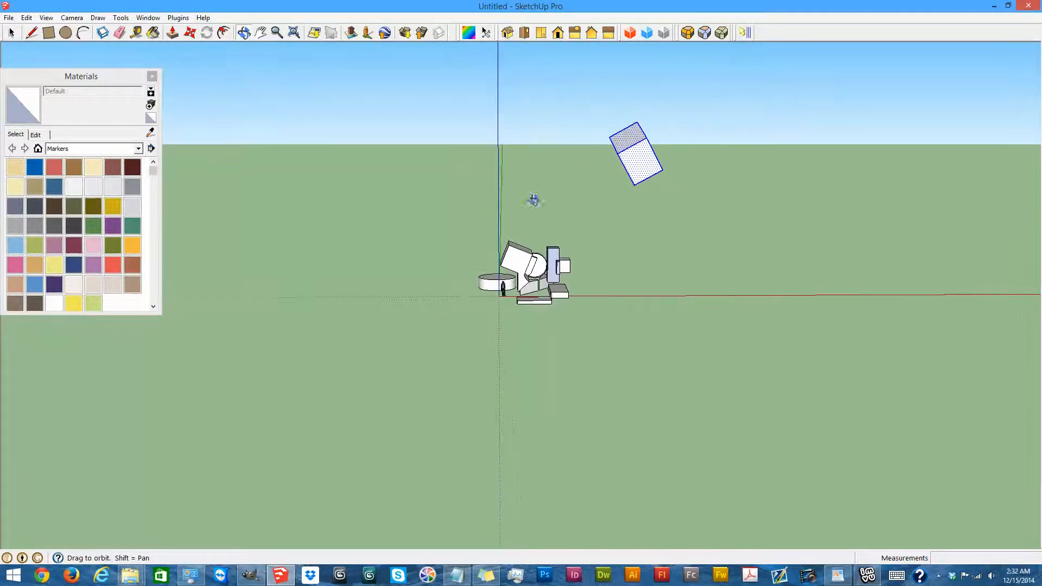
pyautogui.click(224, 33)
pyautogui.scroll(4, 621, 123)
pyautogui.scroll(-3, 626, 145)
pyautogui.click(48, 33)
pyautogui.click(603, 298)
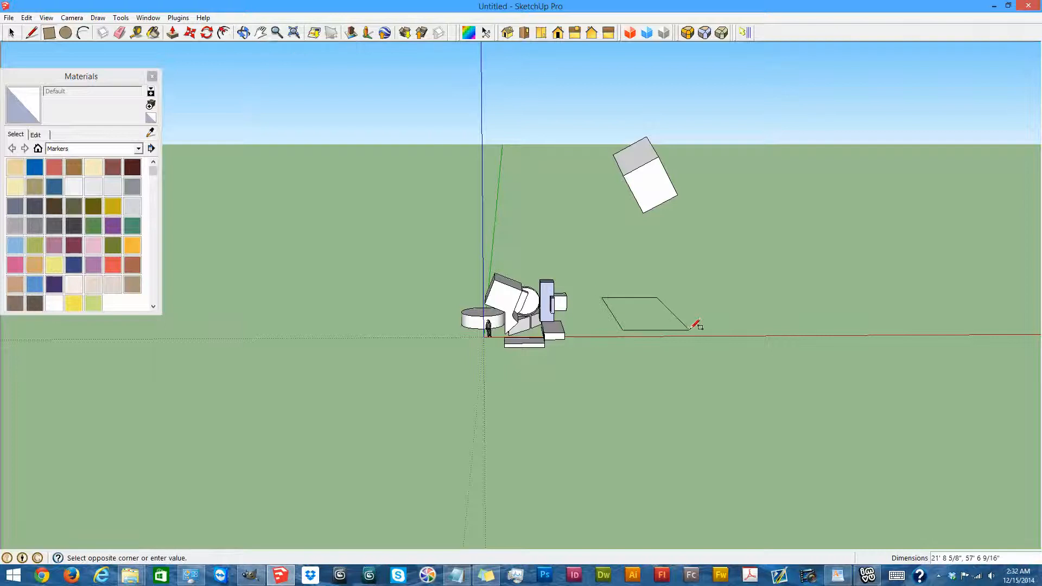
pyautogui.click(694, 329)
pyautogui.click(173, 34)
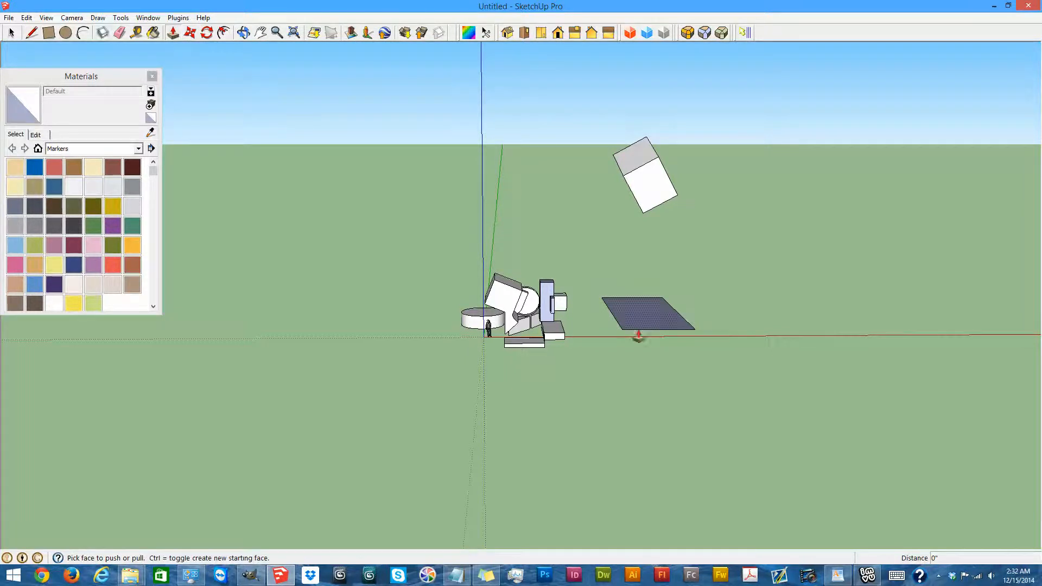
pyautogui.moveTo(639, 321); pyautogui.dragTo(640, 268)
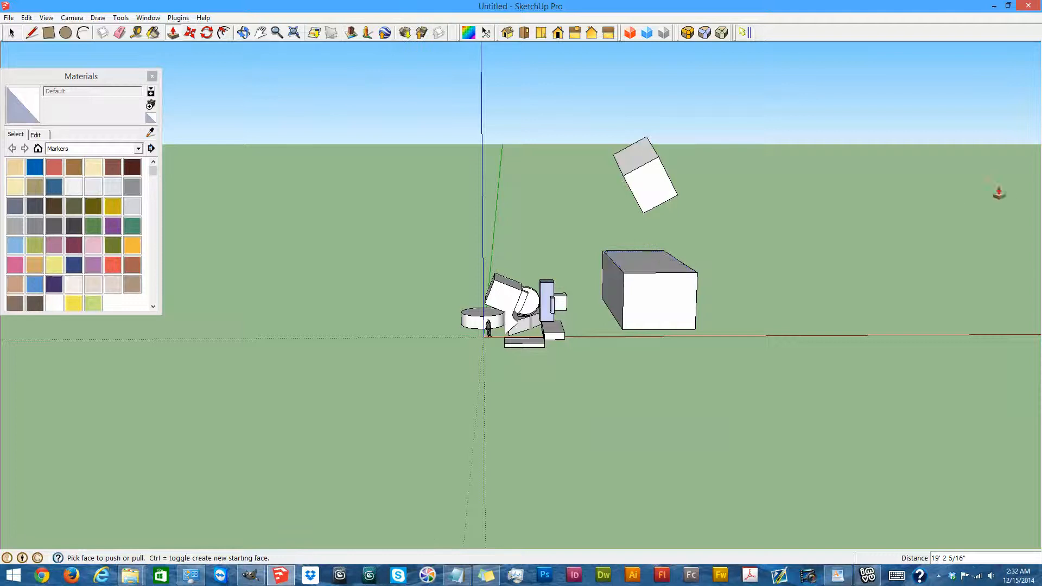
# - Offset the outlines of the long box's front and top faces inward to form inset panels
pyautogui.scroll(3, 976, 198)
pyautogui.click(224, 33)
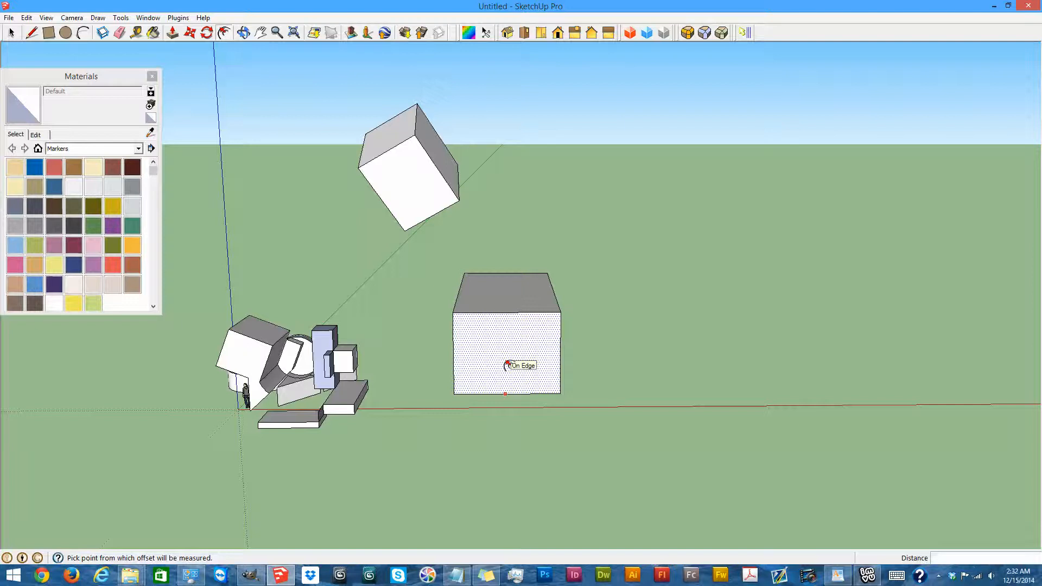
pyautogui.click(507, 363)
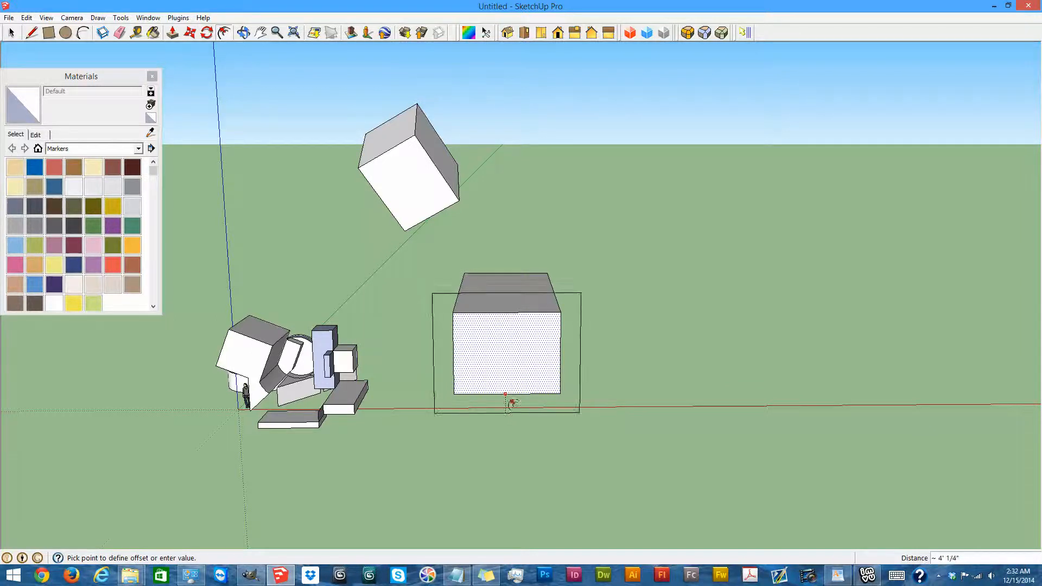
pyautogui.click(509, 383)
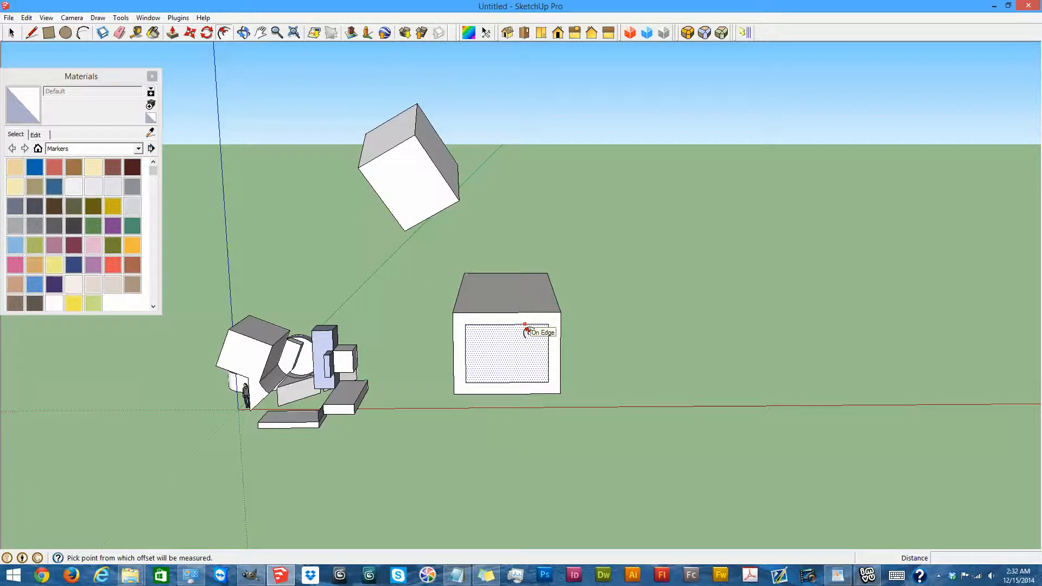
pyautogui.click(521, 294)
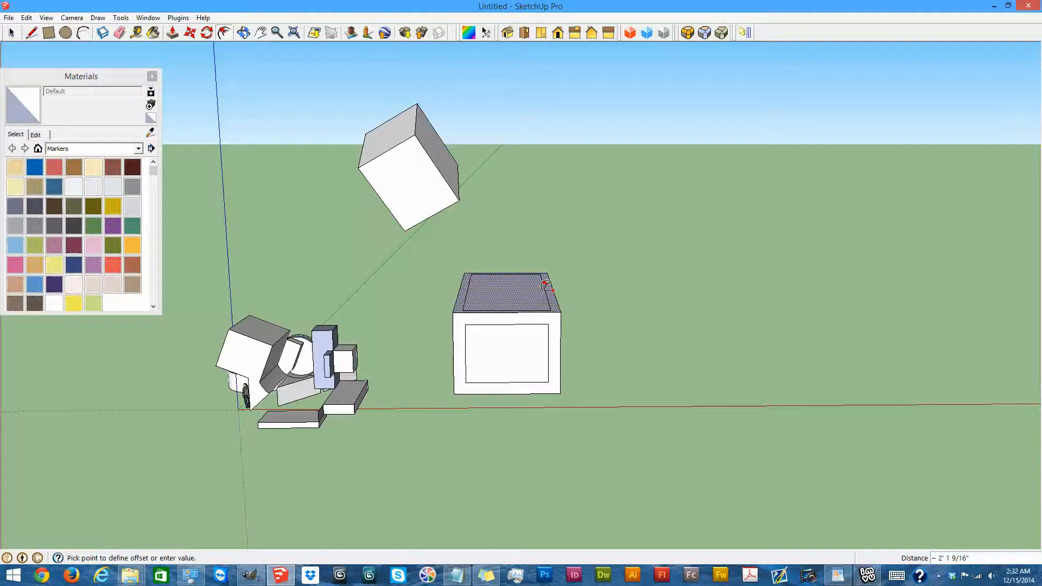
pyautogui.scroll(5, 547, 287)
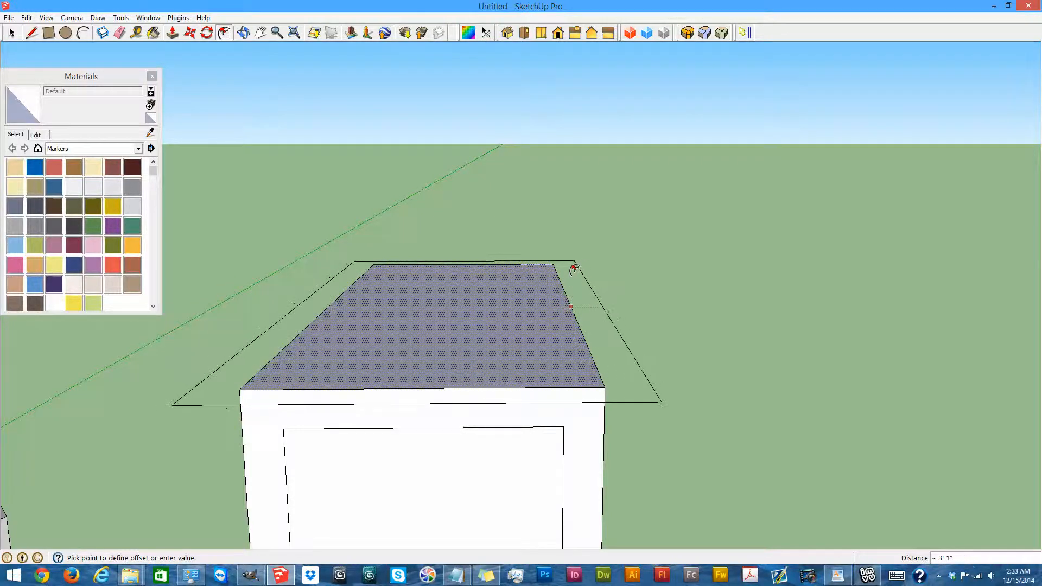
pyautogui.click(536, 281)
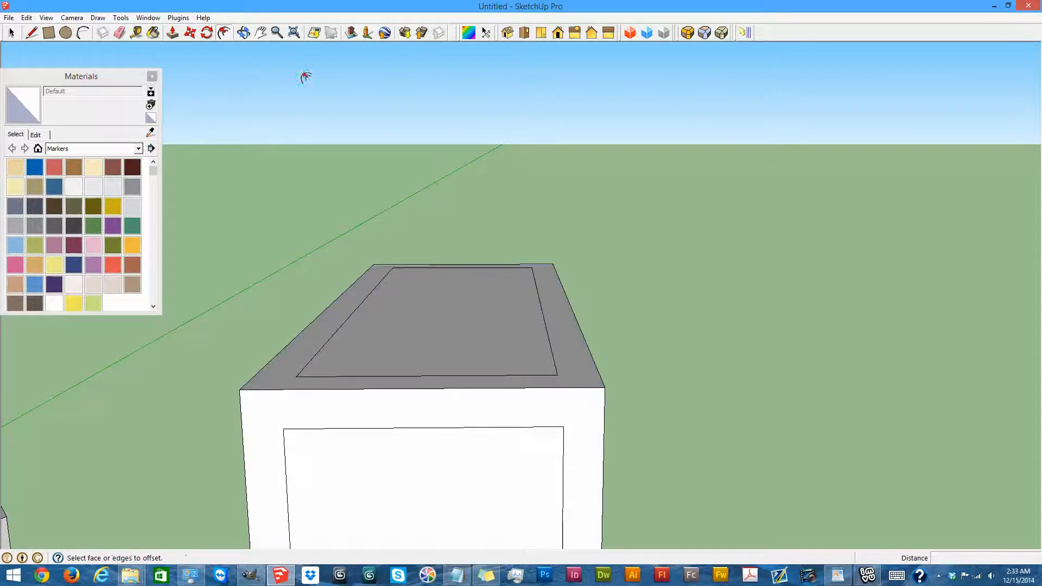
# - Offset the outline of the long box's side face outward beyond its edges
pyautogui.click(243, 34)
pyautogui.moveTo(496, 295); pyautogui.dragTo(530, 198)
pyautogui.moveTo(608, 391); pyautogui.dragTo(467, 281)
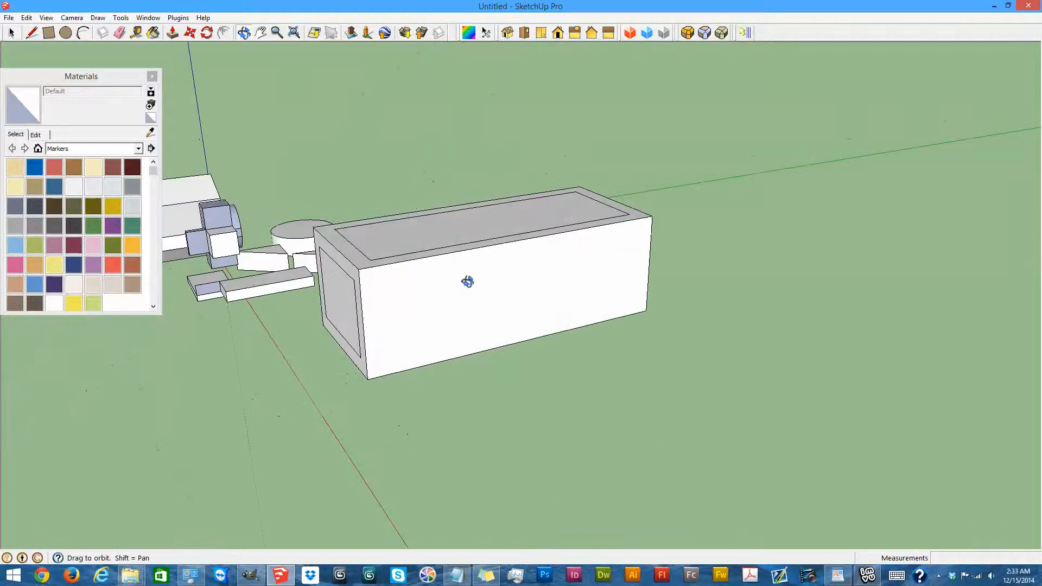
pyautogui.click(224, 33)
pyautogui.click(436, 305)
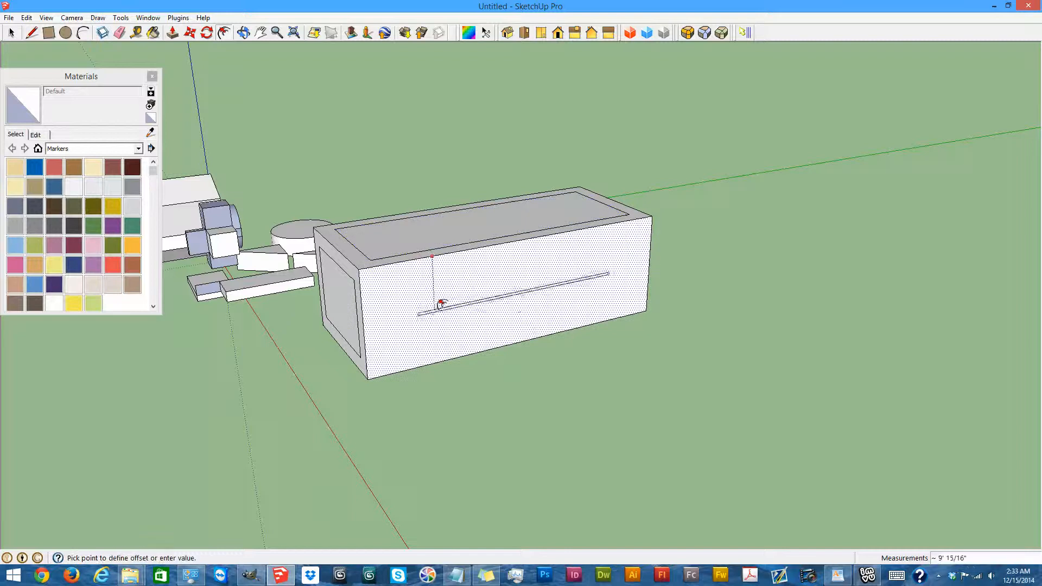
pyautogui.click(462, 227)
# - Examine the long box's outward offset and the surrounding shapes from several angles, distances and view positions
pyautogui.click(243, 33)
pyautogui.moveTo(326, 255); pyautogui.dragTo(567, 275)
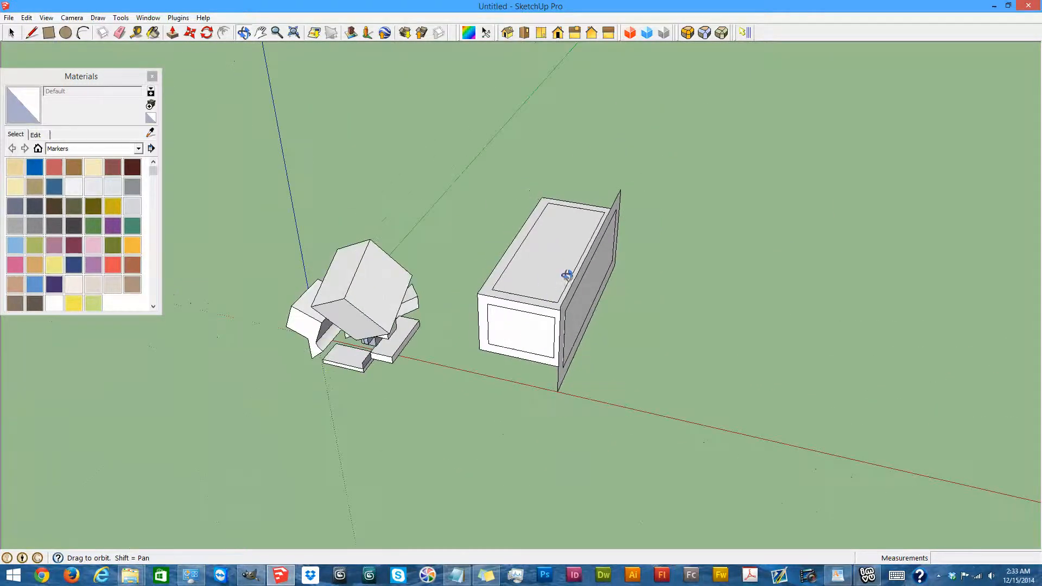
pyautogui.click(244, 33)
pyautogui.moveTo(360, 353); pyautogui.dragTo(472, 194)
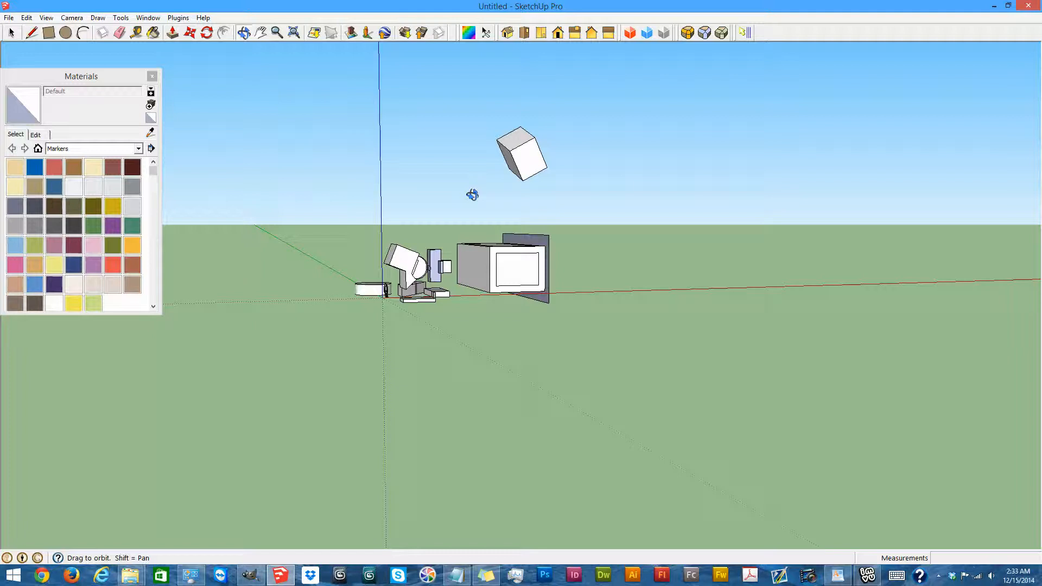
pyautogui.moveTo(700, 239); pyautogui.dragTo(386, 114)
pyautogui.moveTo(793, 202); pyautogui.dragTo(602, 319)
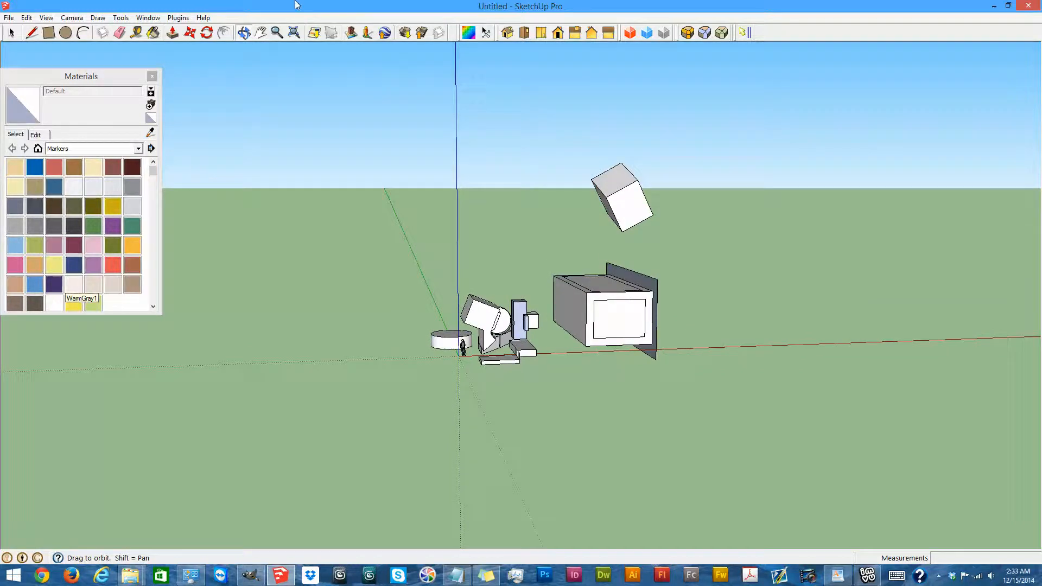
pyautogui.click(261, 32)
pyautogui.moveTo(402, 276); pyautogui.dragTo(493, 249)
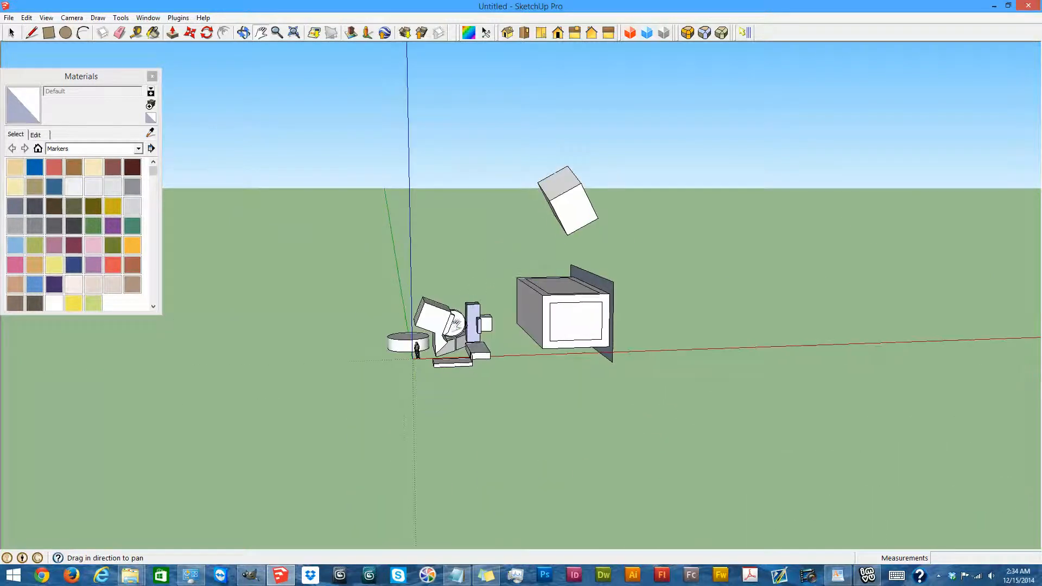
pyautogui.click(275, 34)
pyautogui.moveTo(416, 365); pyautogui.dragTo(443, 193)
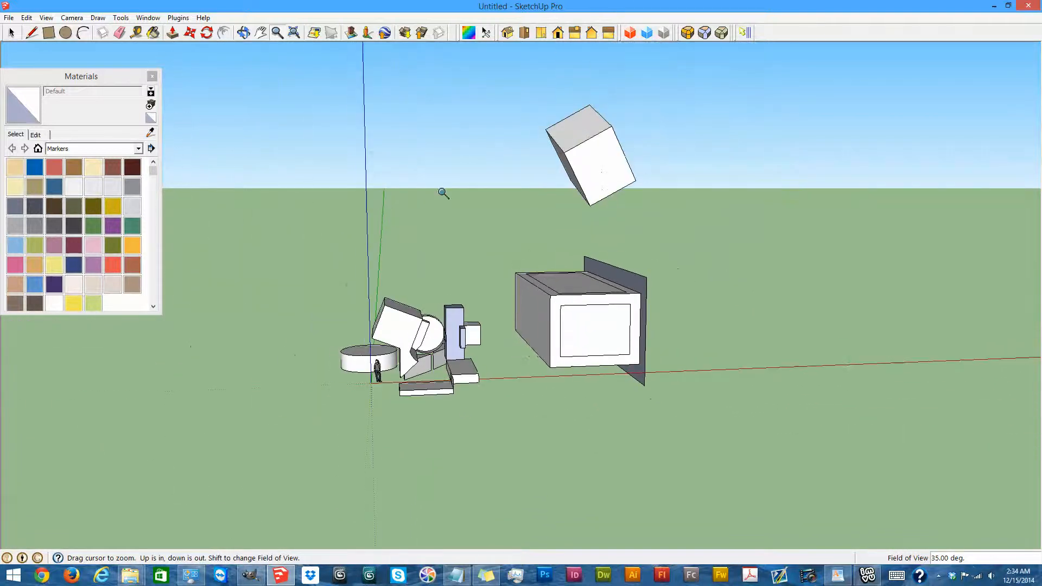
pyautogui.scroll(3, 402, 201)
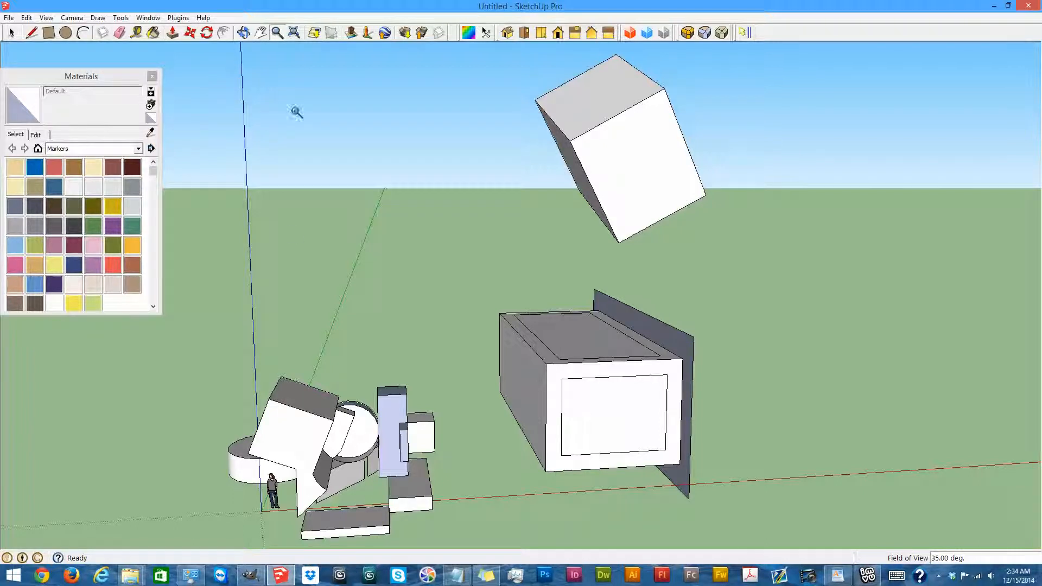
pyautogui.scroll(-3, 309, 191)
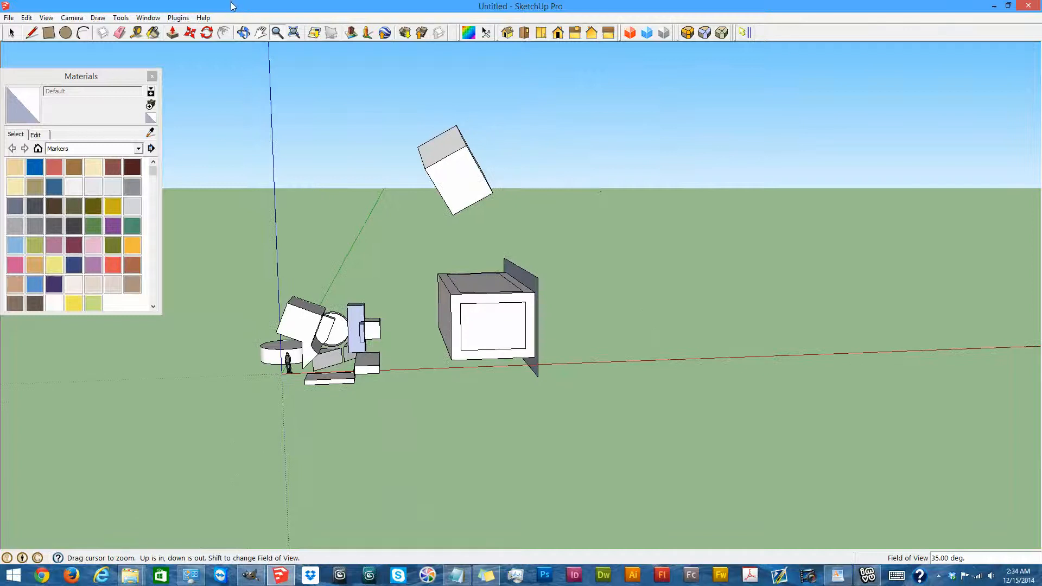
# - Paint the long box's front and top inset panels and the floating box's front face with the Blue marker material
pyautogui.click(34, 170)
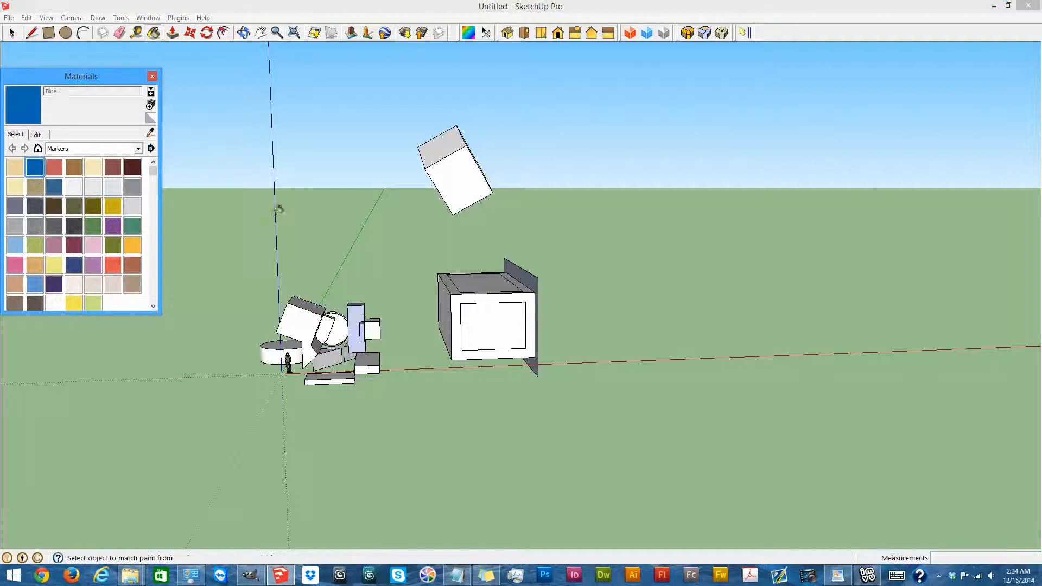
pyautogui.click(479, 323)
pyautogui.click(475, 285)
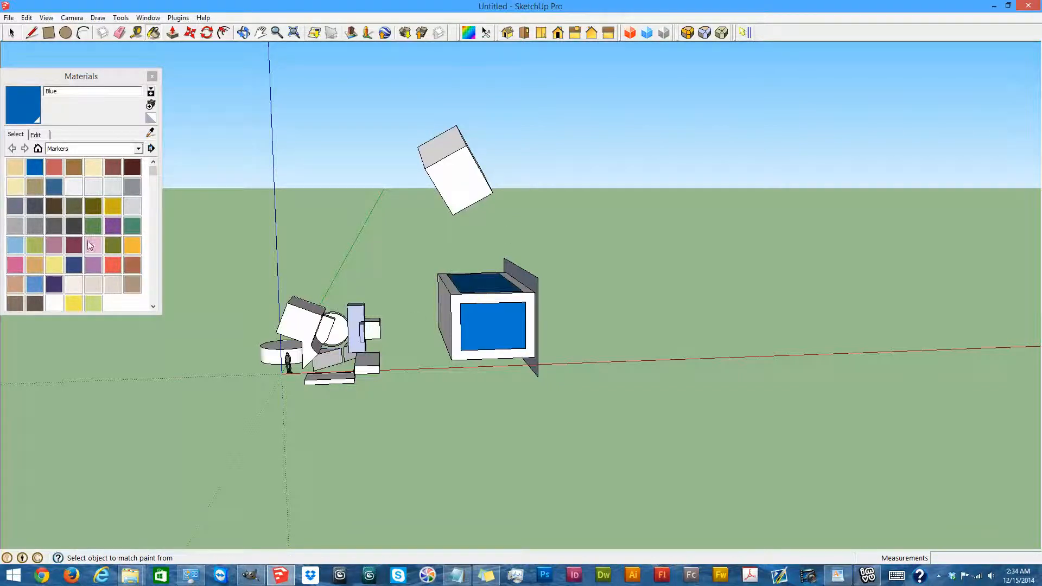
pyautogui.click(464, 161)
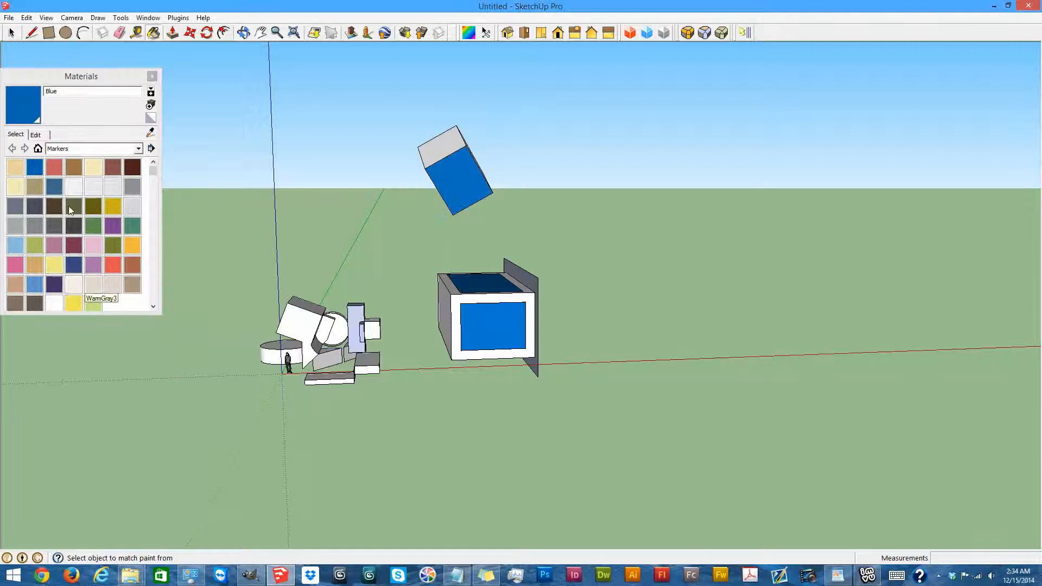
# - Paint the floating box's upper face with the Violet marker material
pyautogui.click(91, 278)
pyautogui.click(54, 283)
pyautogui.click(438, 152)
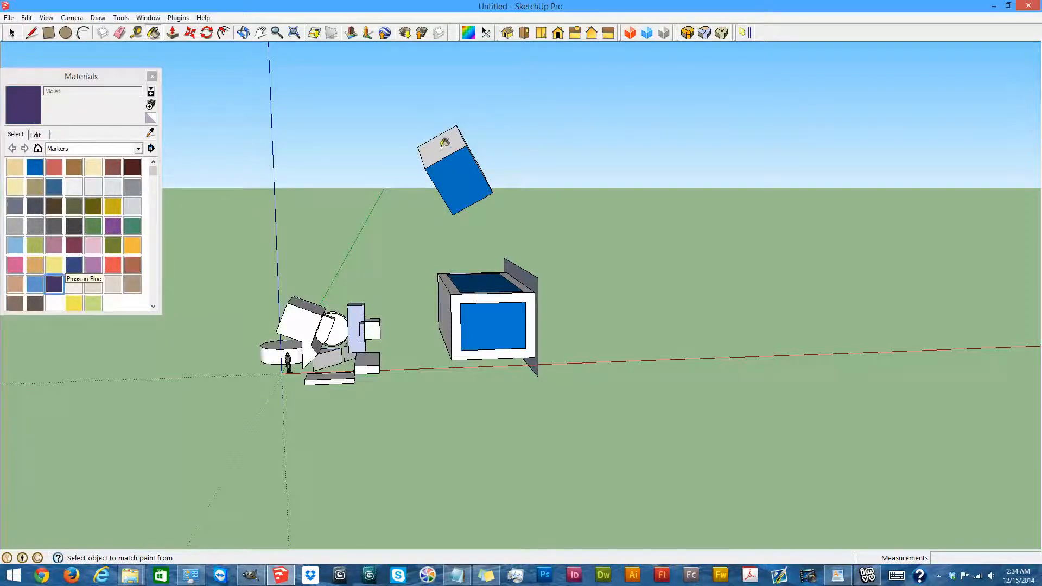
# - Paint the front face of the tilted block beside the cylinder with the Jade marker material
pyautogui.click(113, 225)
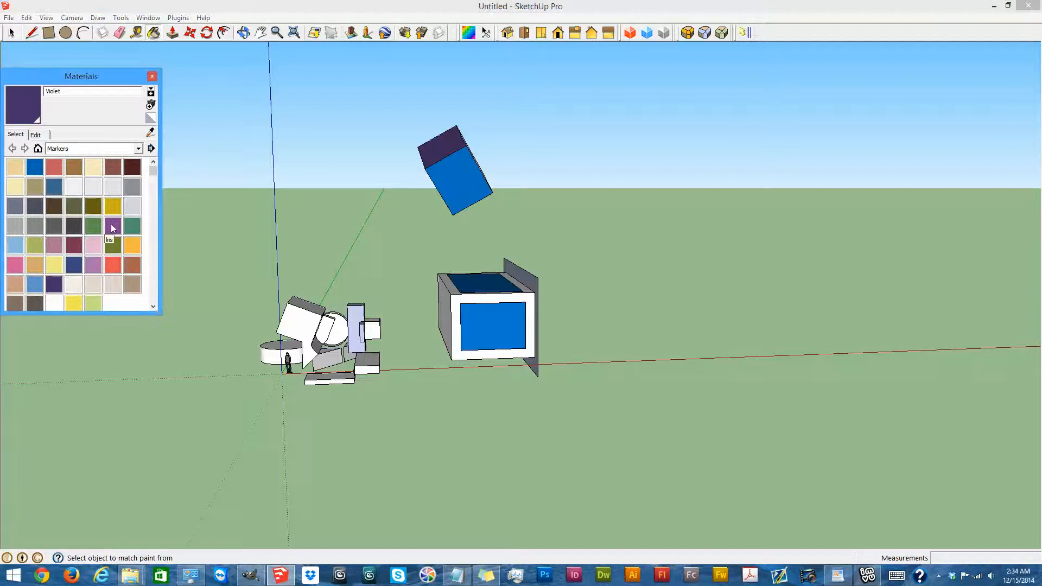
pyautogui.click(132, 226)
pyautogui.click(308, 316)
# - Paint the border around the long box's top inset panel with the Purple marker material
pyautogui.scroll(3, 174, 355)
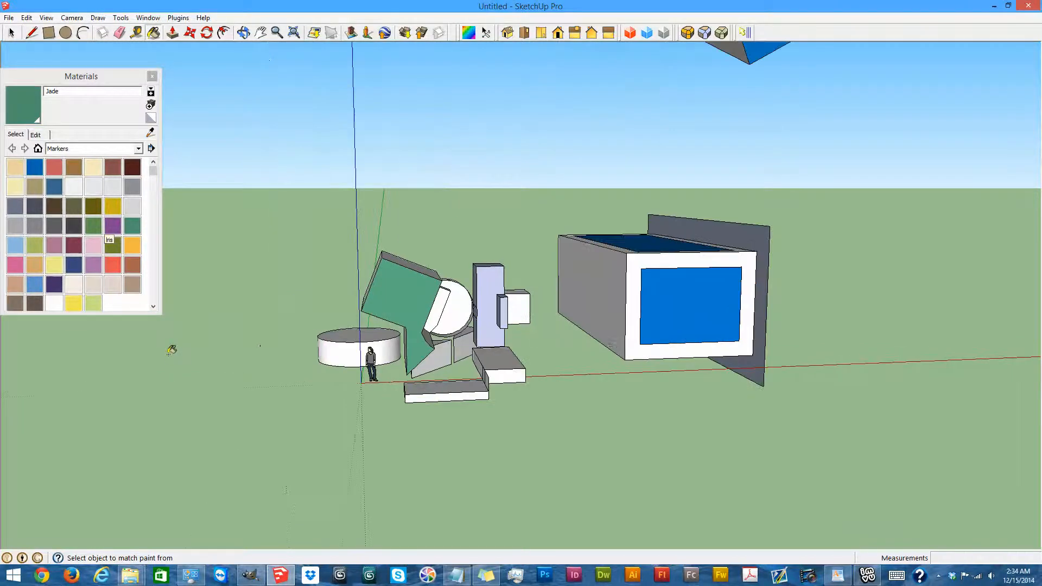
pyautogui.click(244, 33)
pyautogui.moveTo(356, 255)
pyautogui.mouseDown()
pyautogui.moveTo(539, 434)
pyautogui.moveTo(488, 413)
pyautogui.moveTo(428, 364)
pyautogui.mouseUp()
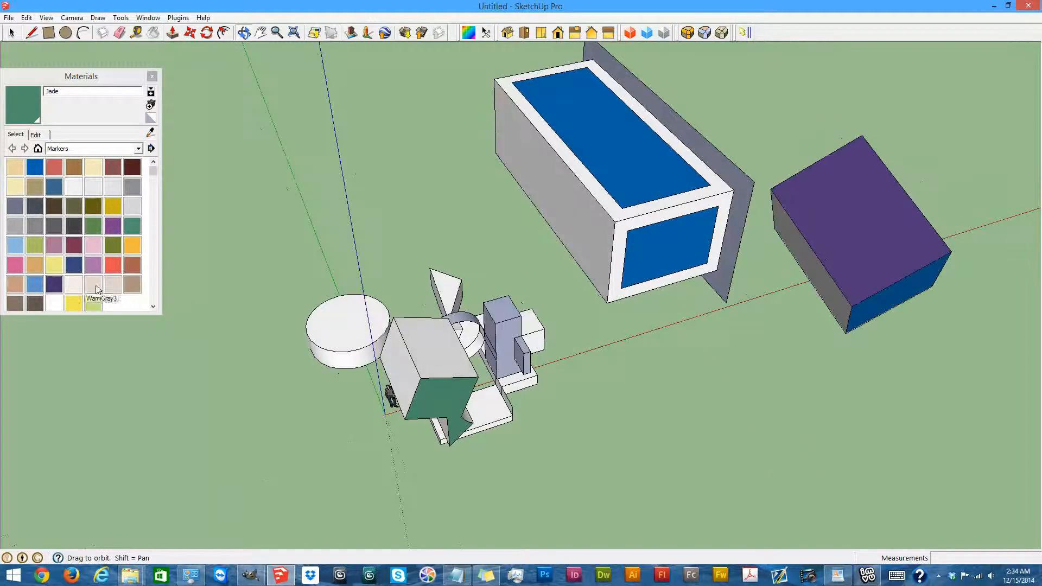
pyautogui.click(93, 265)
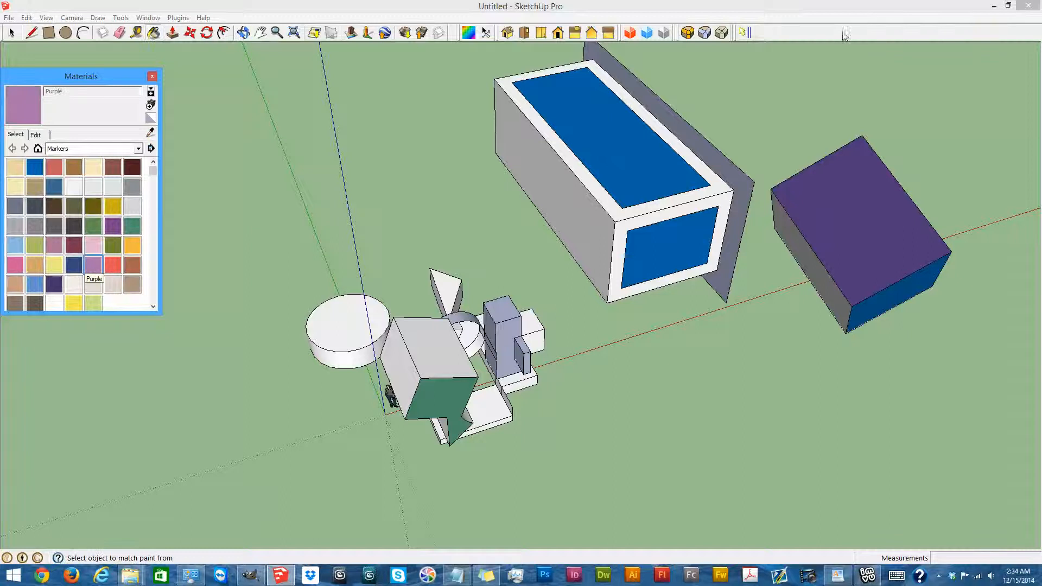
pyautogui.click(618, 209)
# - Paint the cylinder's top face with the Sky marker material
pyautogui.scroll(-2, 626, 165)
pyautogui.scroll(-2, 626, 166)
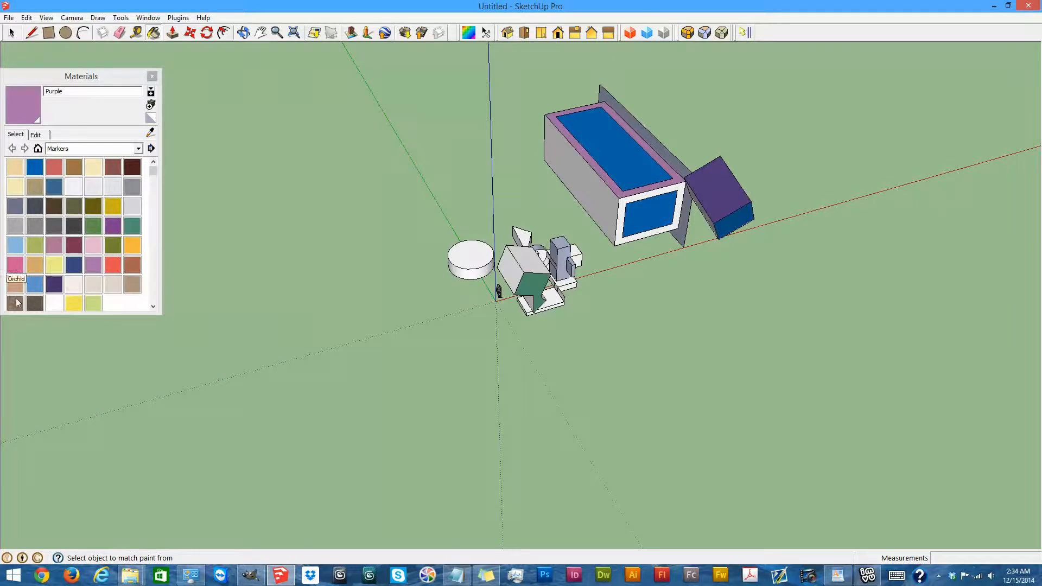
pyautogui.click(33, 284)
pyautogui.click(457, 262)
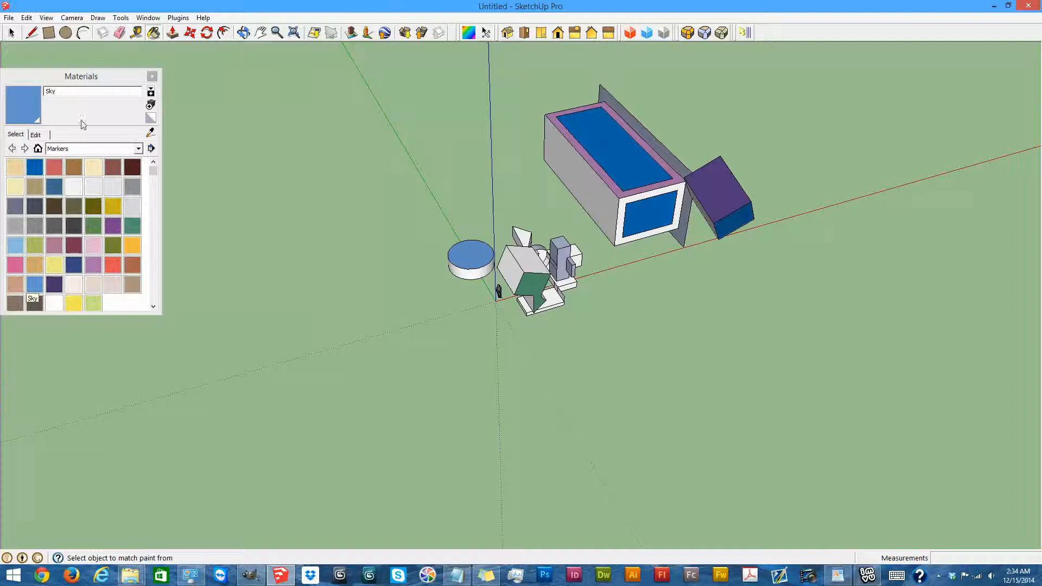
# - Move the Materials window further into the drawing area and view the painted shapes from a lower angle
pyautogui.moveTo(28, 73); pyautogui.dragTo(147, 110)
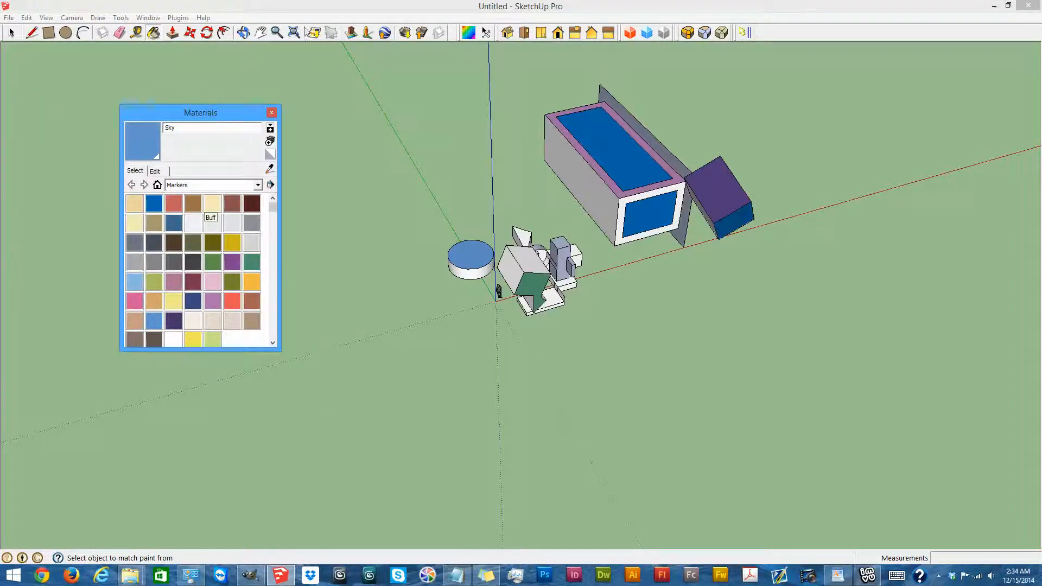
pyautogui.click(244, 33)
pyautogui.moveTo(353, 233); pyautogui.dragTo(460, 210)
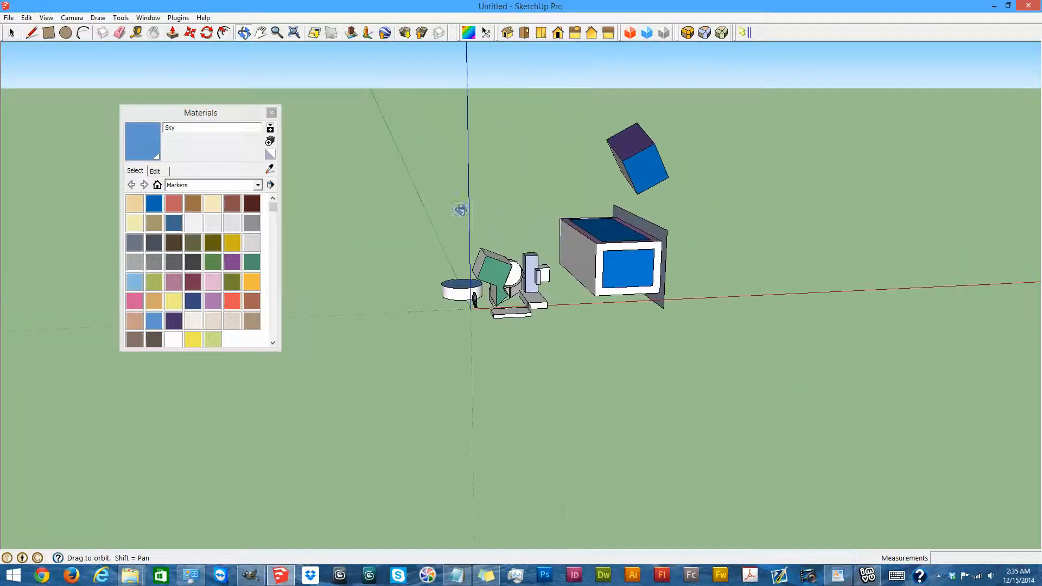
# - Paint the top face of the tilted block beside the cylinder with the 00 material from the Krystle's Numbers collection
pyautogui.moveTo(731, 288); pyautogui.dragTo(621, 307)
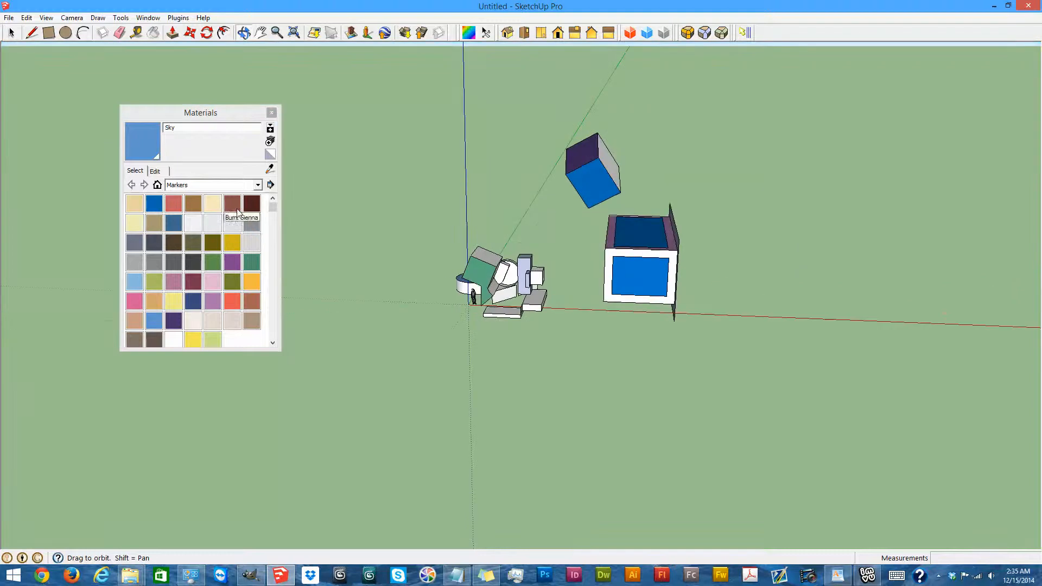
pyautogui.click(258, 185)
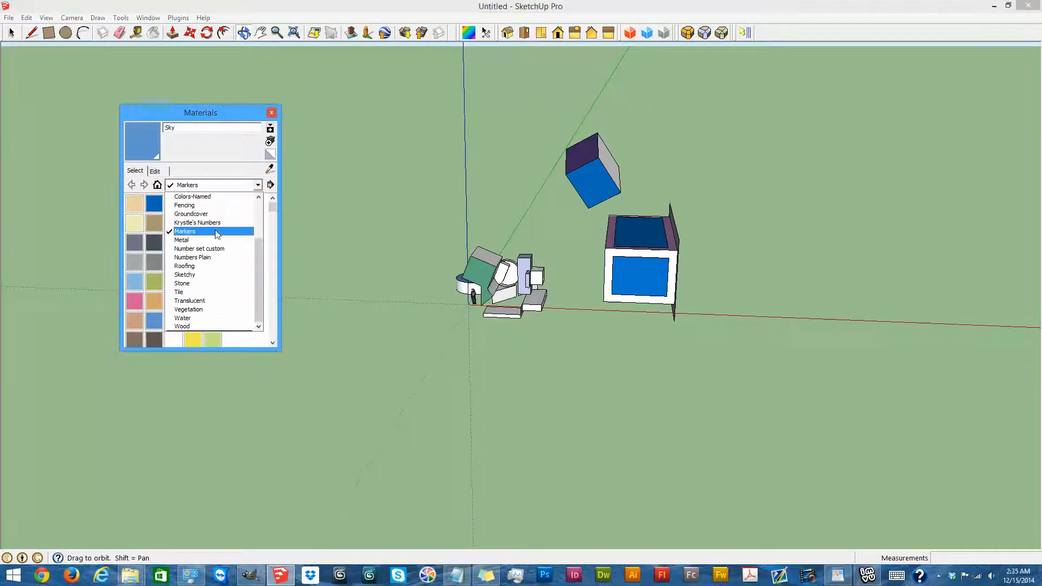
pyautogui.click(213, 223)
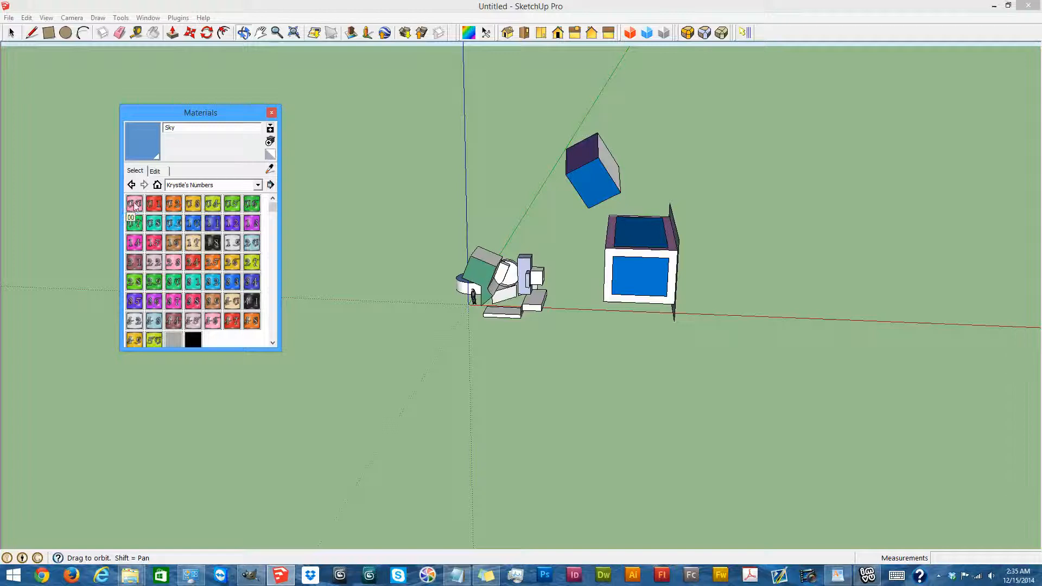
pyautogui.click(135, 205)
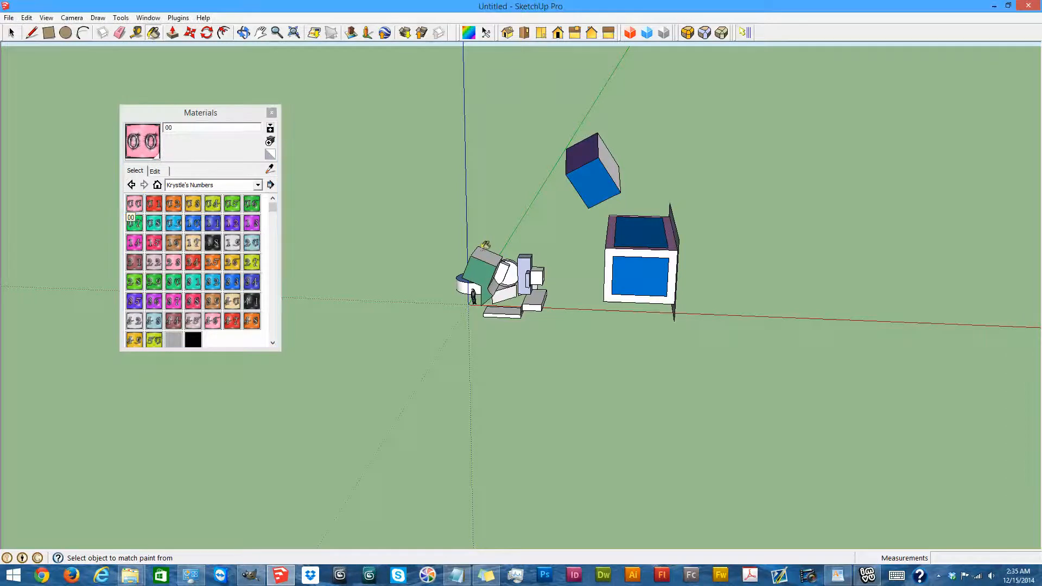
pyautogui.moveTo(321, 84); pyautogui.dragTo(381, 529, button='middle')
pyautogui.scroll(8, 483, 281)
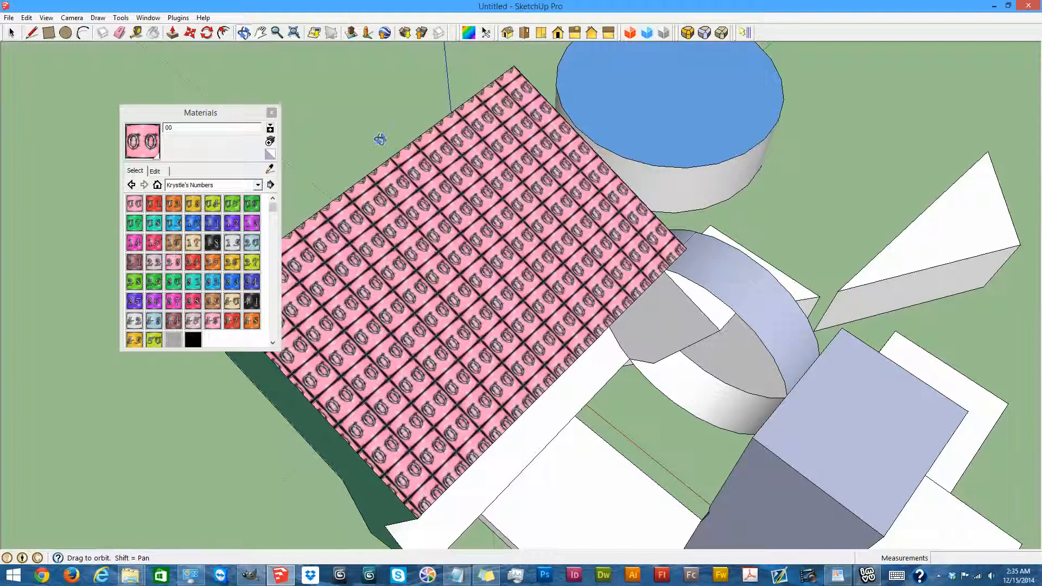
pyautogui.scroll(-10, 405, 244)
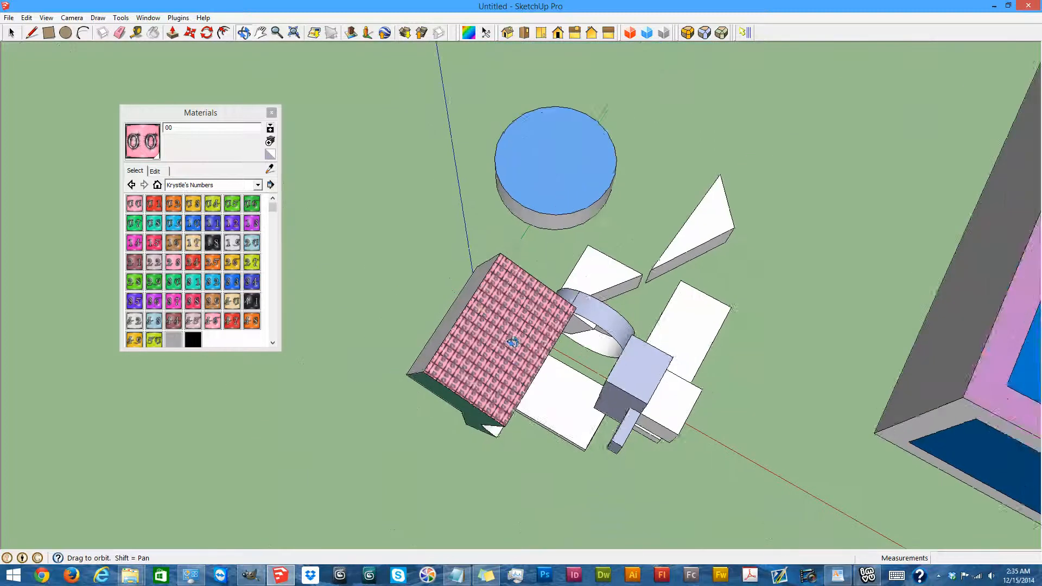
pyautogui.scroll(-5, 513, 344)
pyautogui.moveTo(456, 482); pyautogui.dragTo(567, 242)
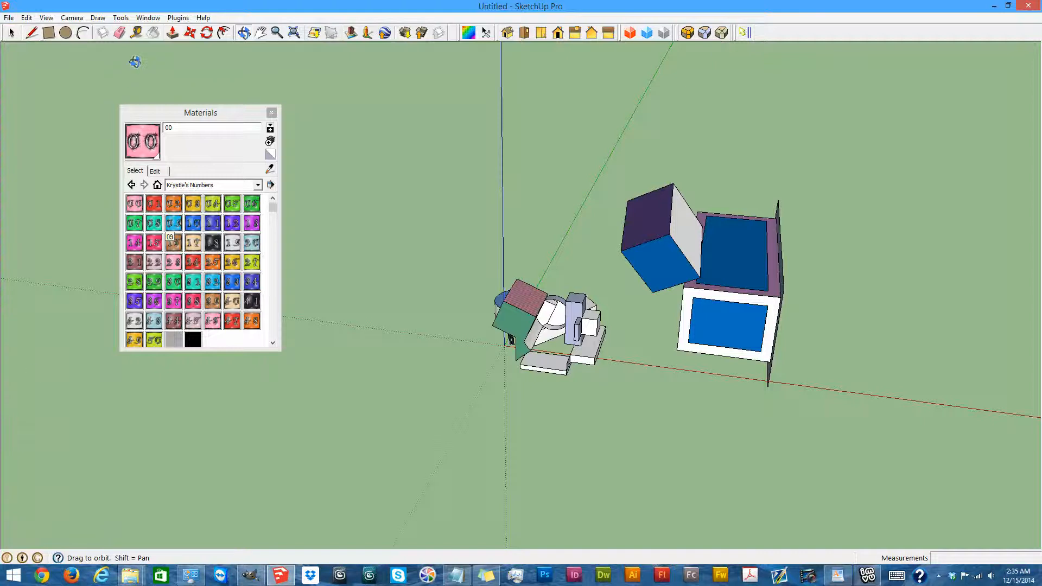
# - Review the default drawing template choices in System Preferences and accept with Simple Template - Feet and Inches selected
pyautogui.click(147, 18)
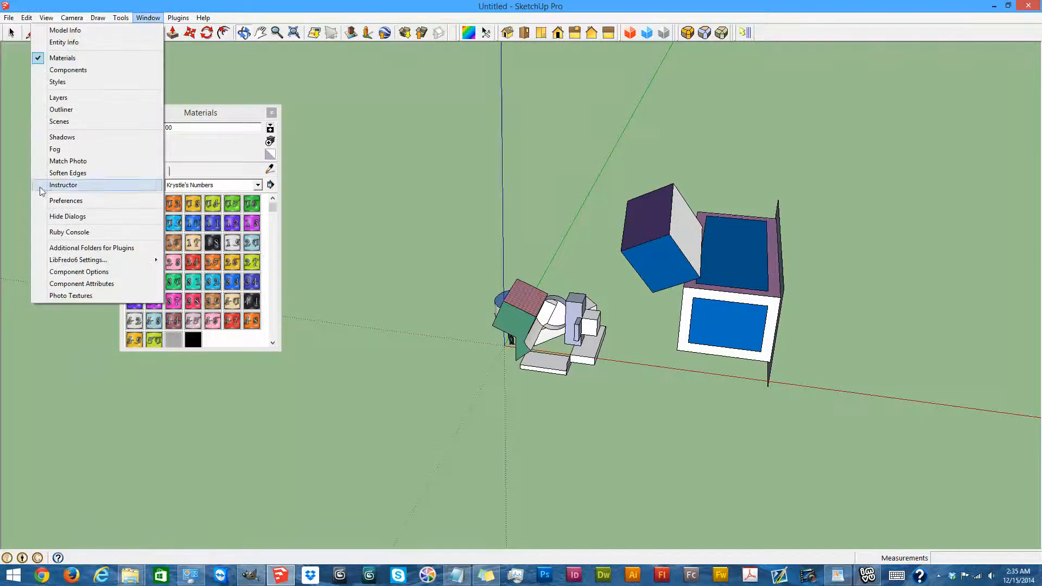
pyautogui.click(60, 200)
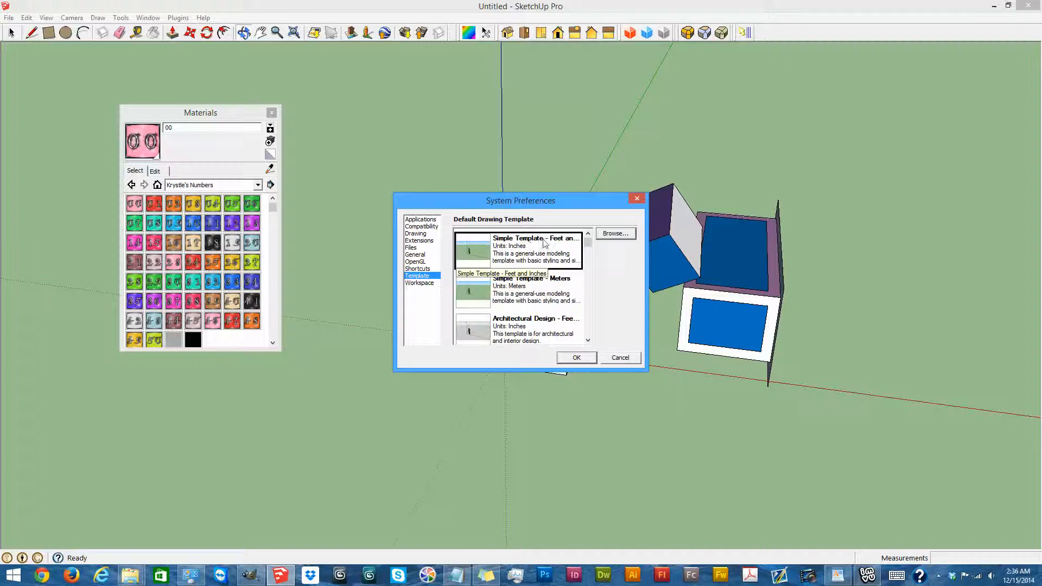
pyautogui.click(576, 358)
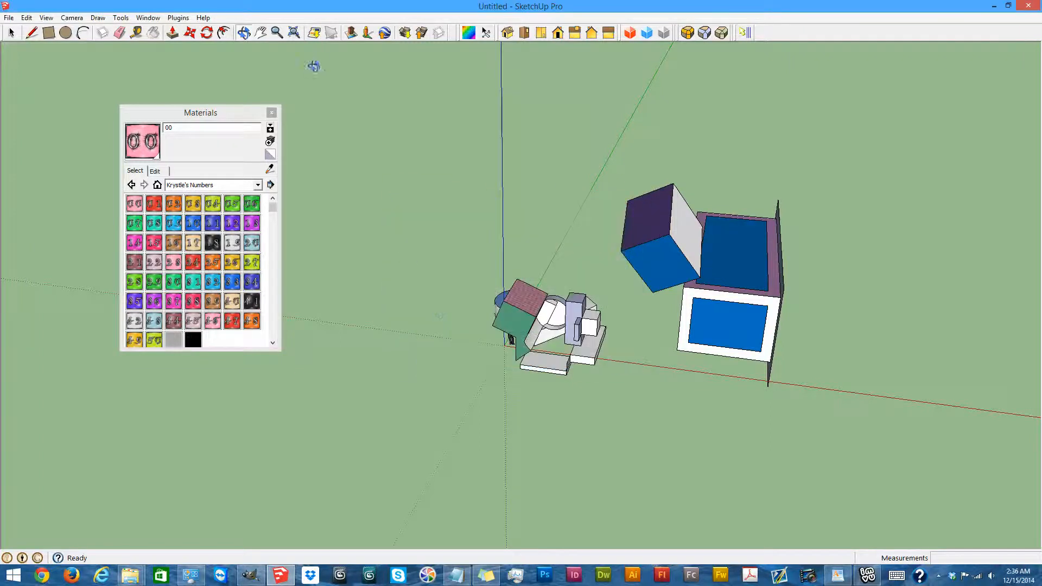